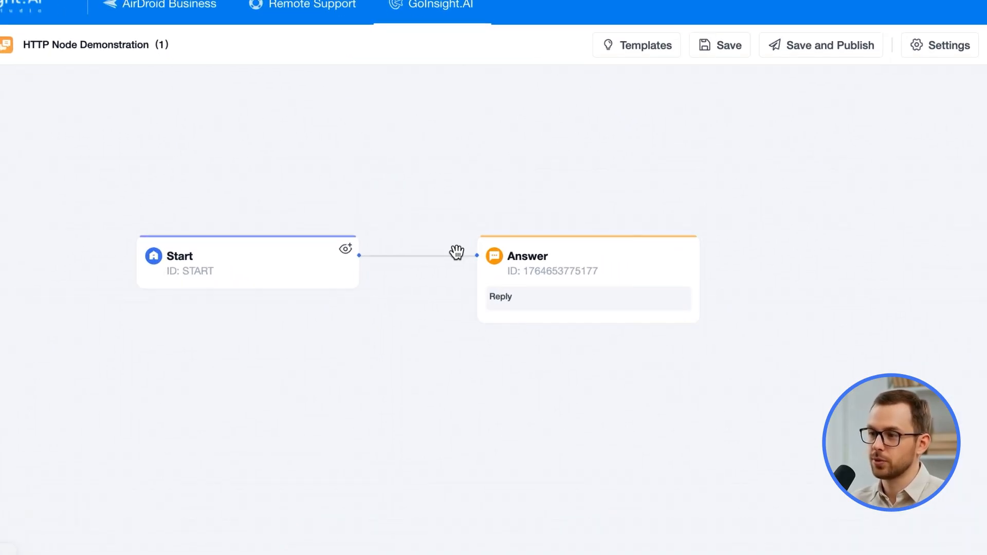
Insert an HTTP Request node on the connection between Start and Answer
click(418, 256)
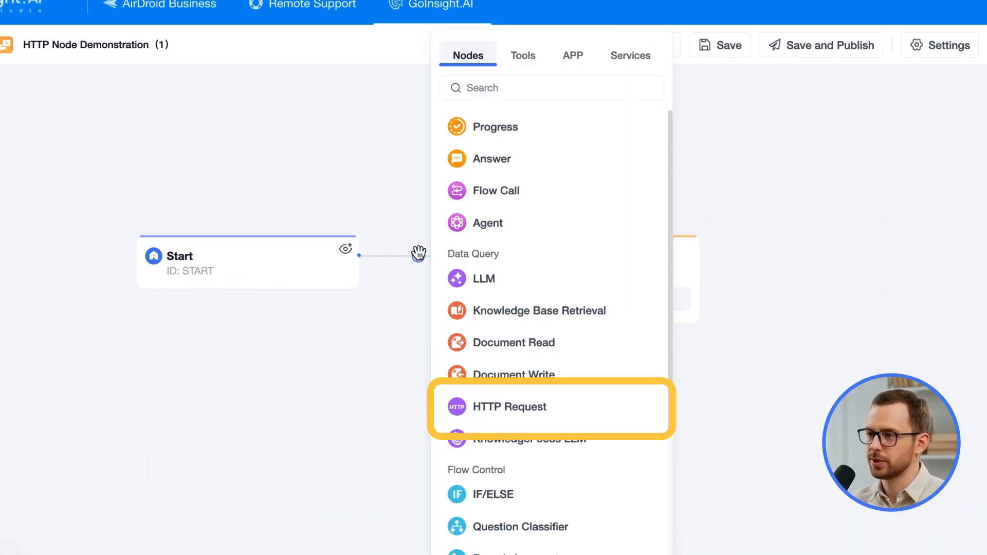
click(529, 406)
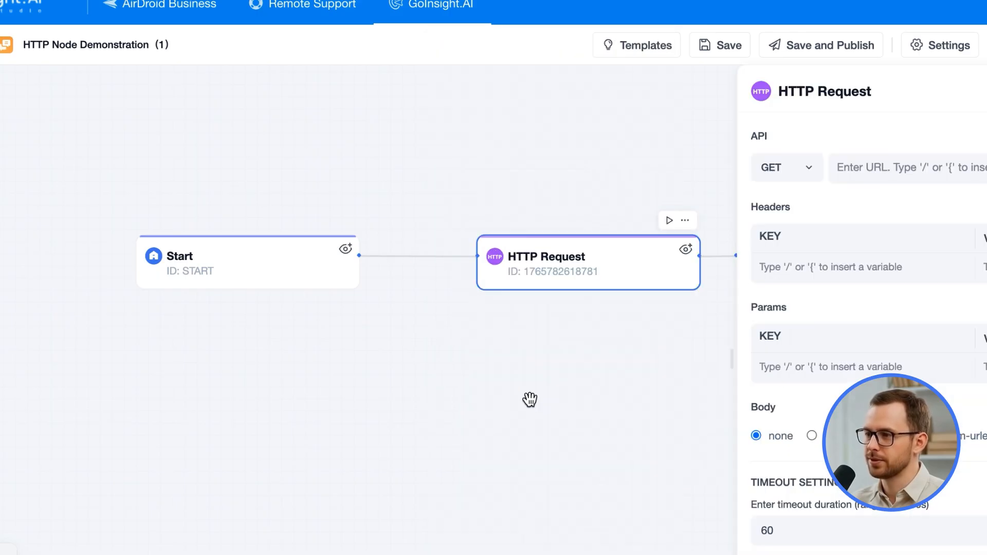
drag(596, 354, 387, 377)
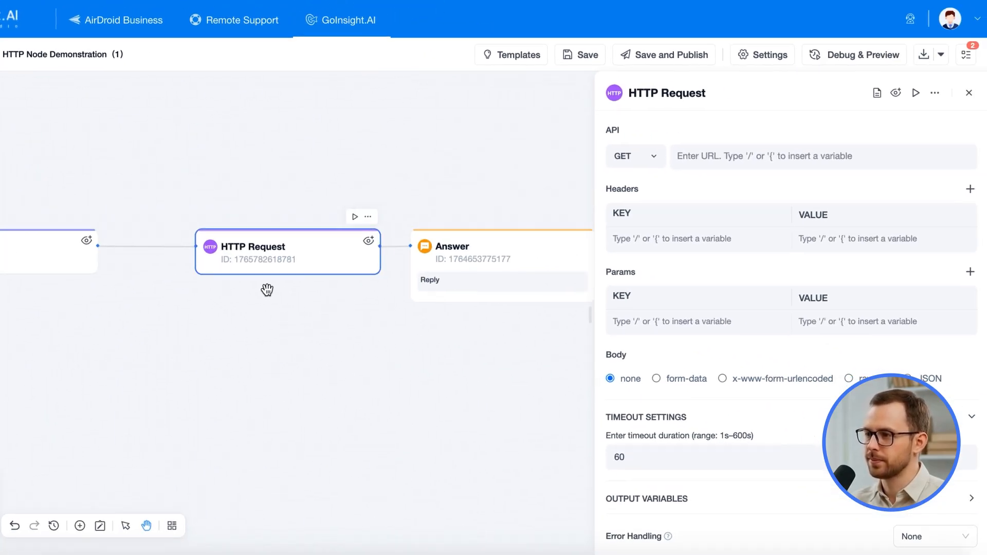
drag(41, 252, 86, 246)
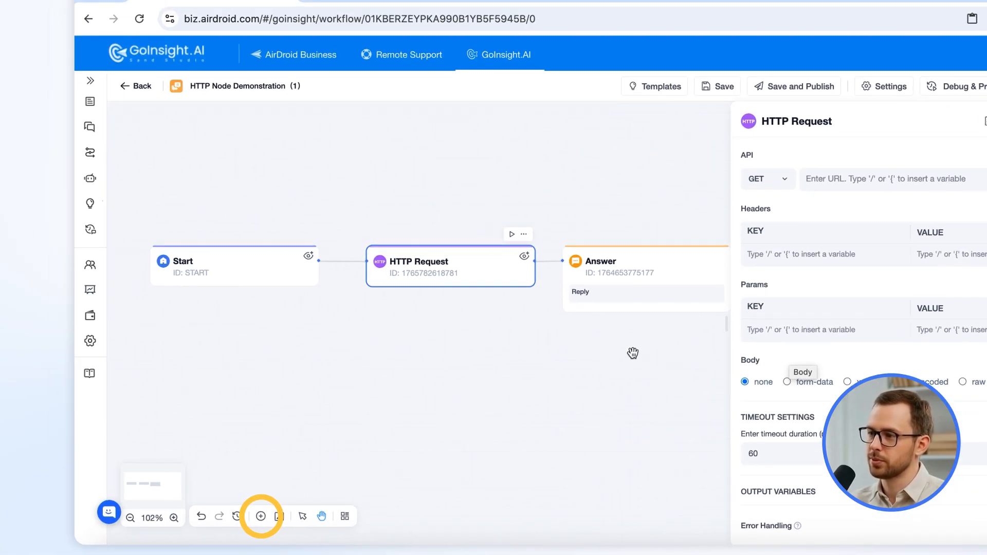
Browse the app integrations available in the add-node menu
click(260, 516)
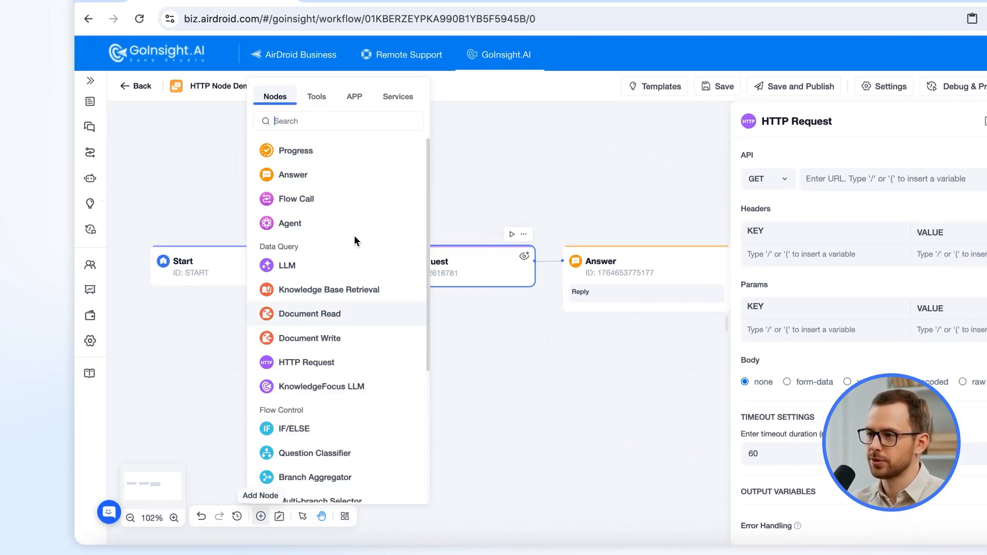
click(355, 98)
drag(427, 146, 418, 441)
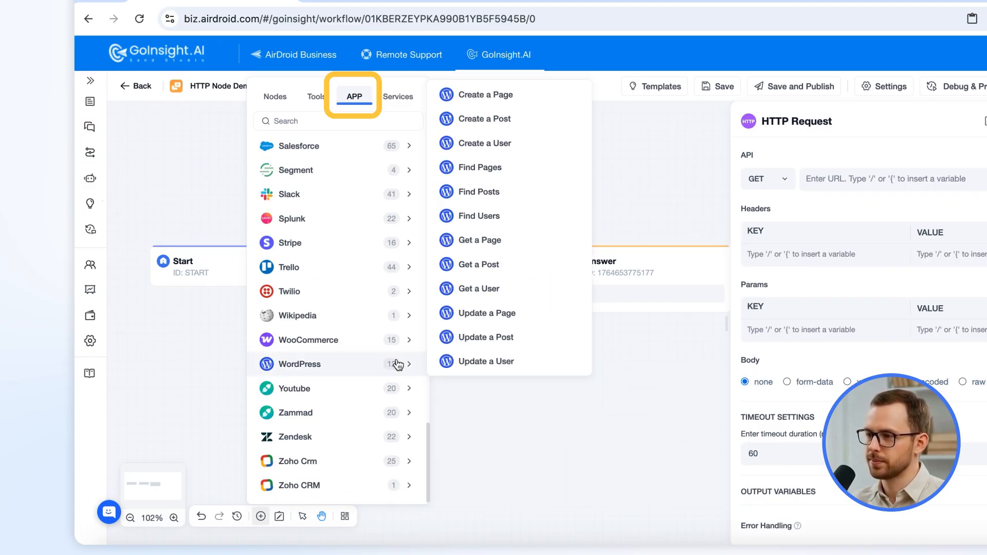
click(628, 138)
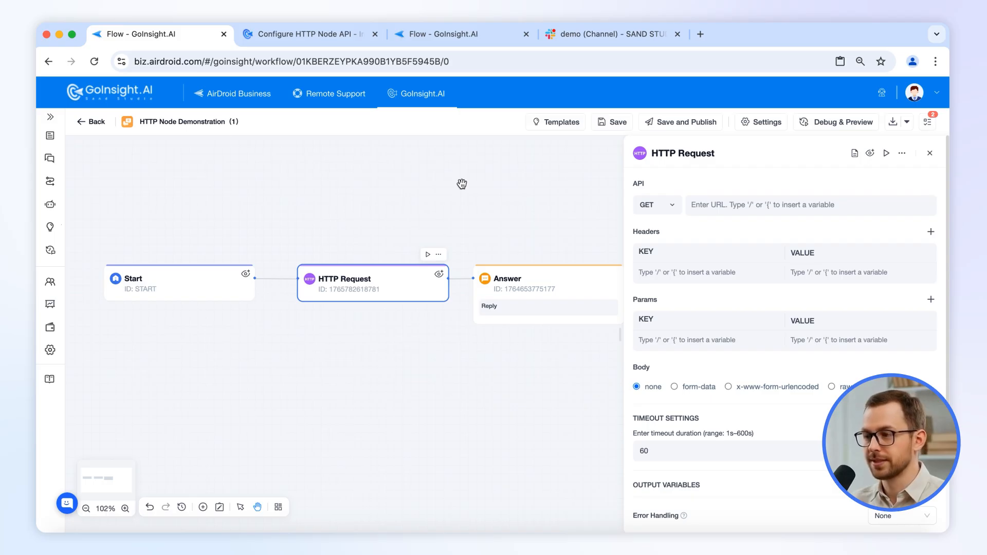
drag(472, 192, 467, 192)
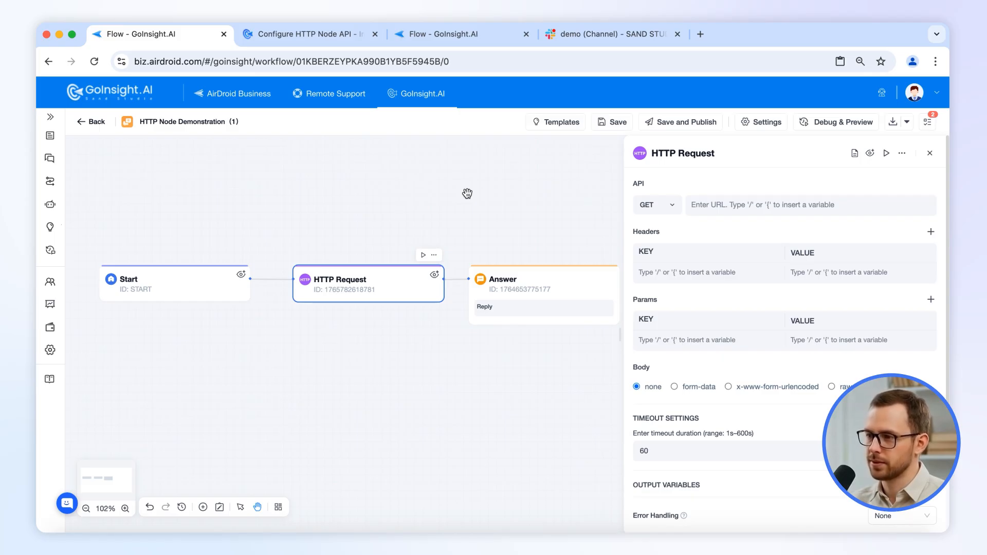
click(302, 35)
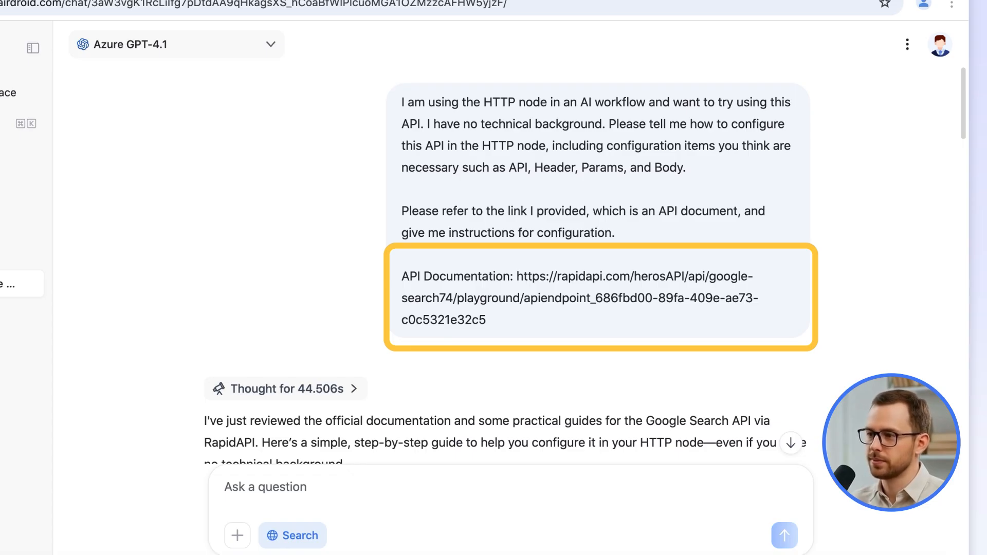
drag(961, 131, 925, 261)
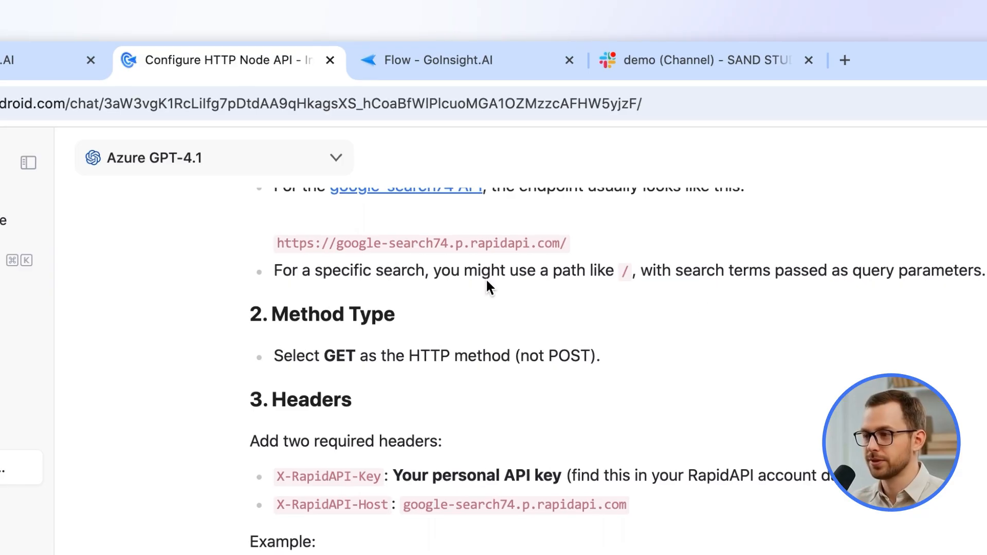
drag(277, 241, 562, 240)
key(ctrl+c)
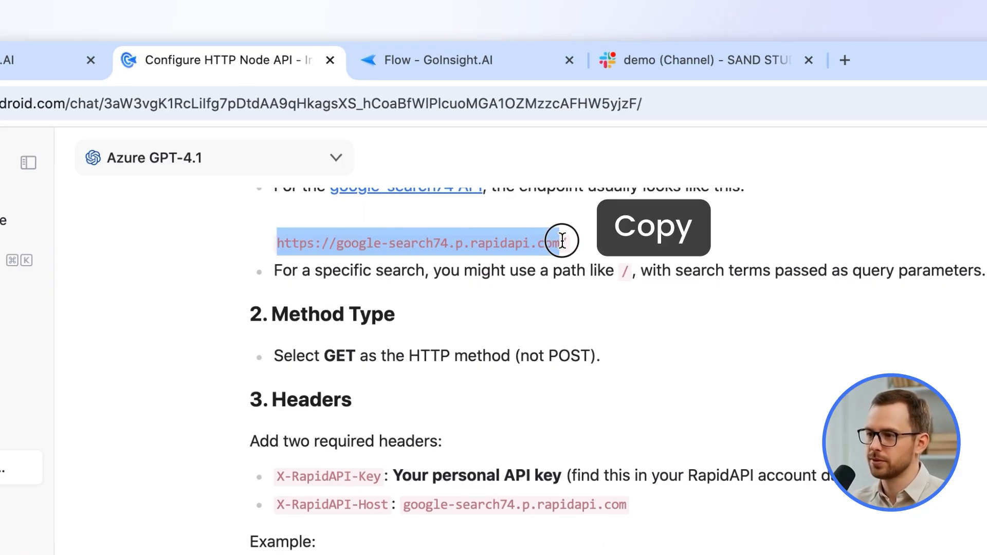
click(161, 32)
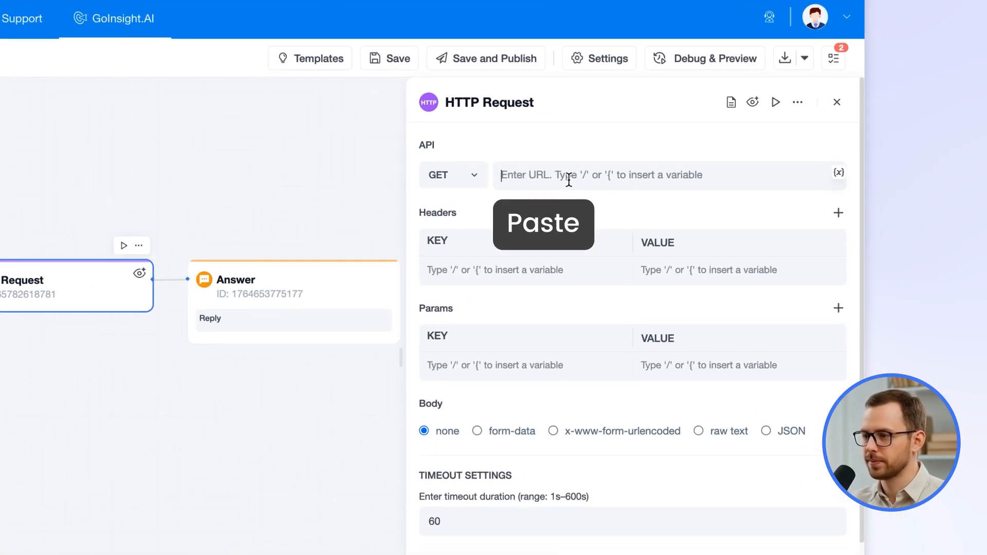
key(ctrl+v)
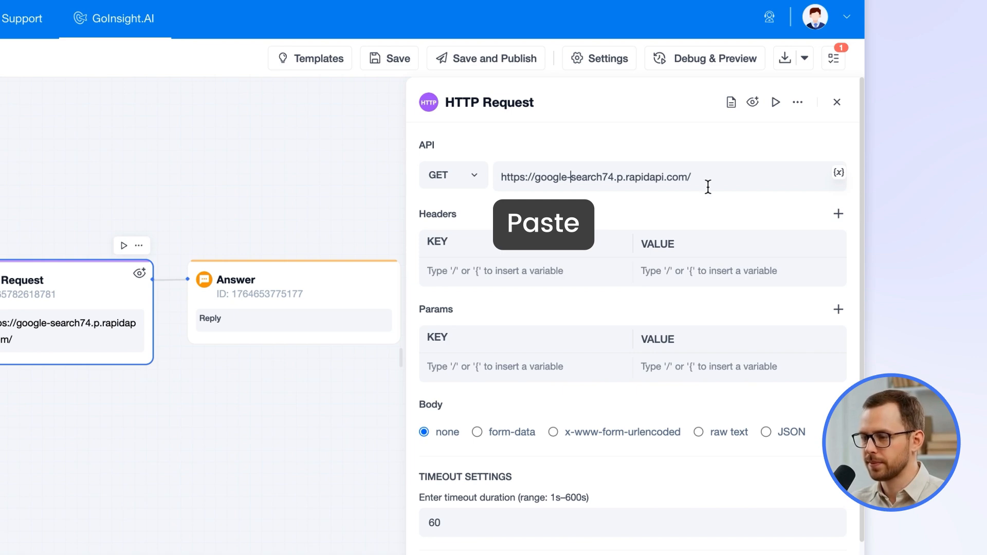
Copy the X-RapidAPI-Key header name from the chat tab and paste it as the first header key
click(318, 40)
drag(336, 394, 394, 396)
triple_click(392, 396)
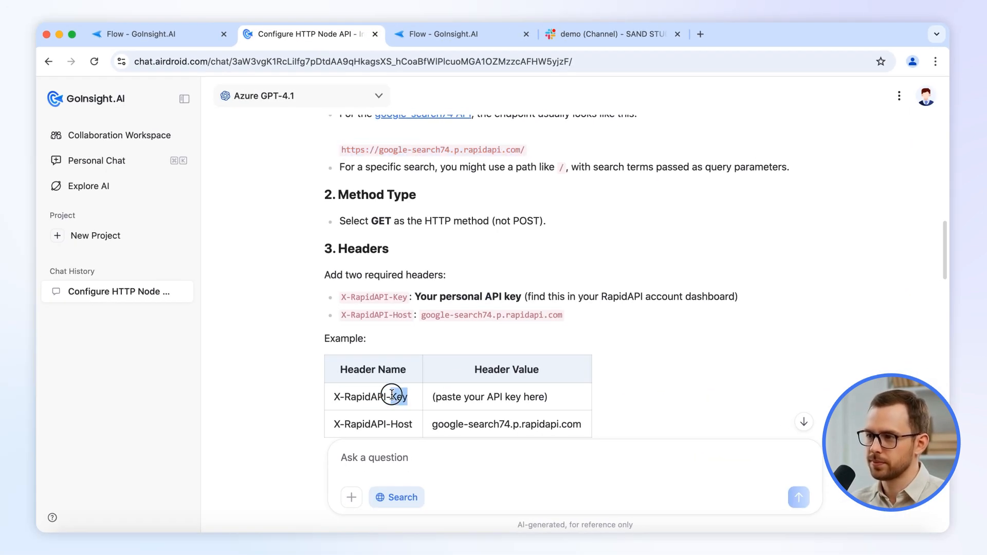
click(165, 38)
click(686, 272)
key(ctrl+v)
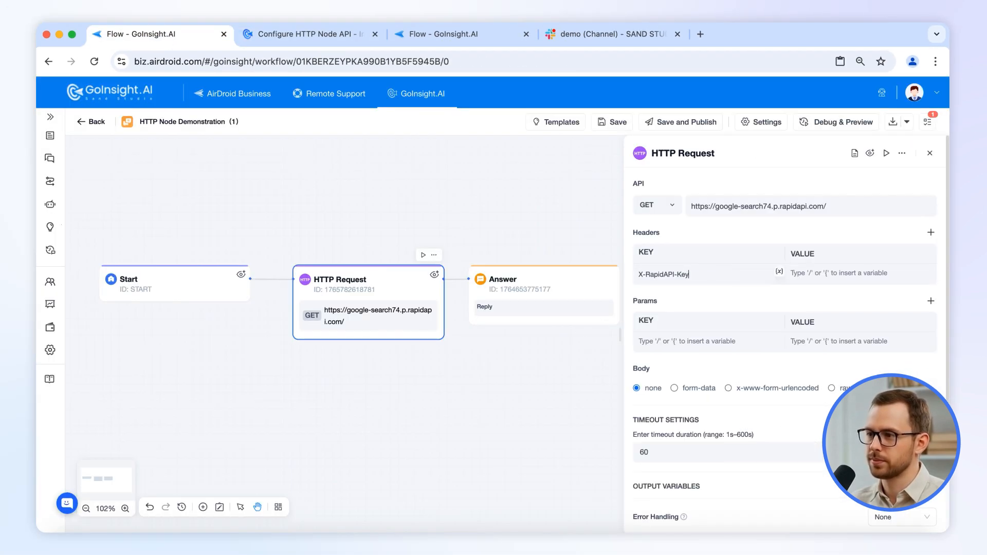
Copy the next header setting from the chat tab's configuration instructions
click(302, 36)
triple_click(348, 421)
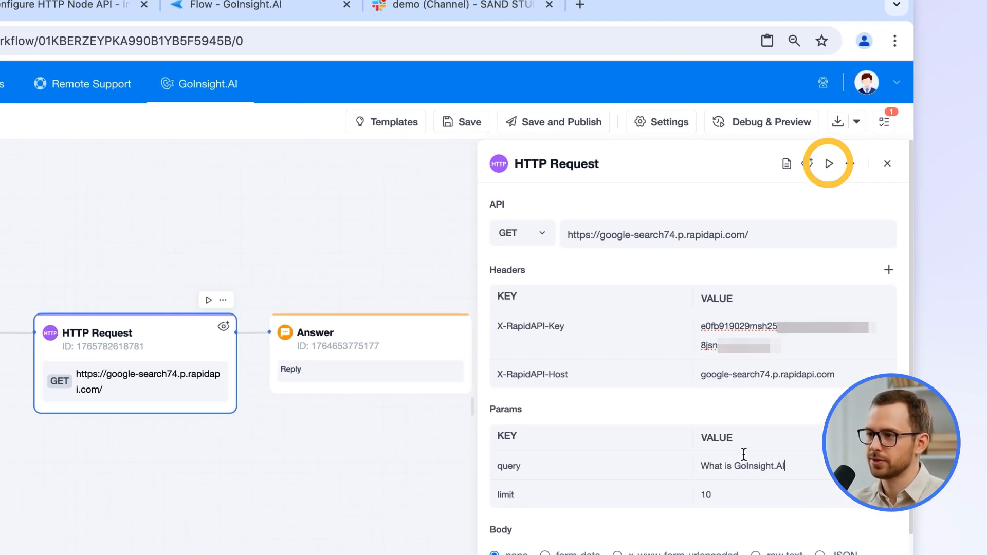
Test-run the HTTP Request node
click(829, 164)
click(777, 239)
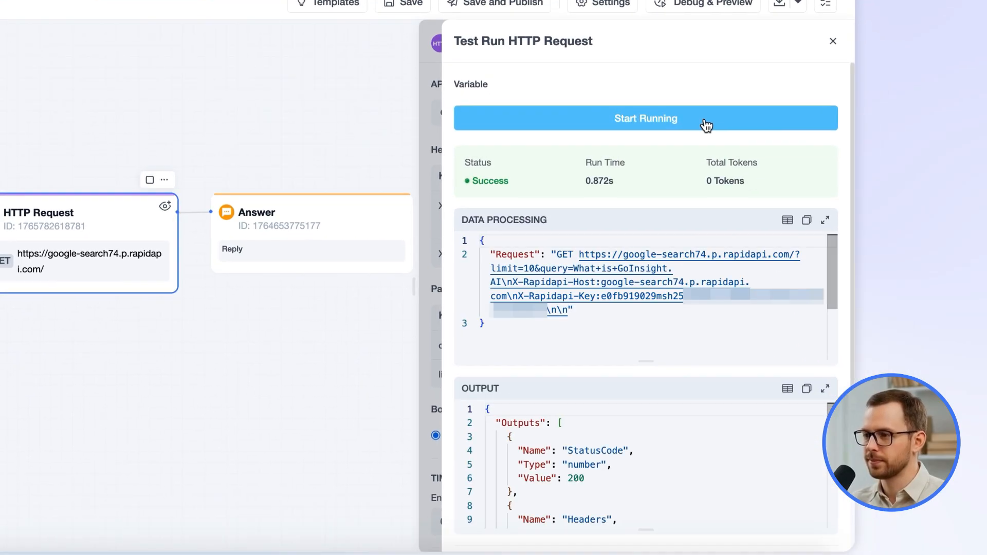
Inspect the test run's output in the expanded table view, then close the test panel
click(824, 389)
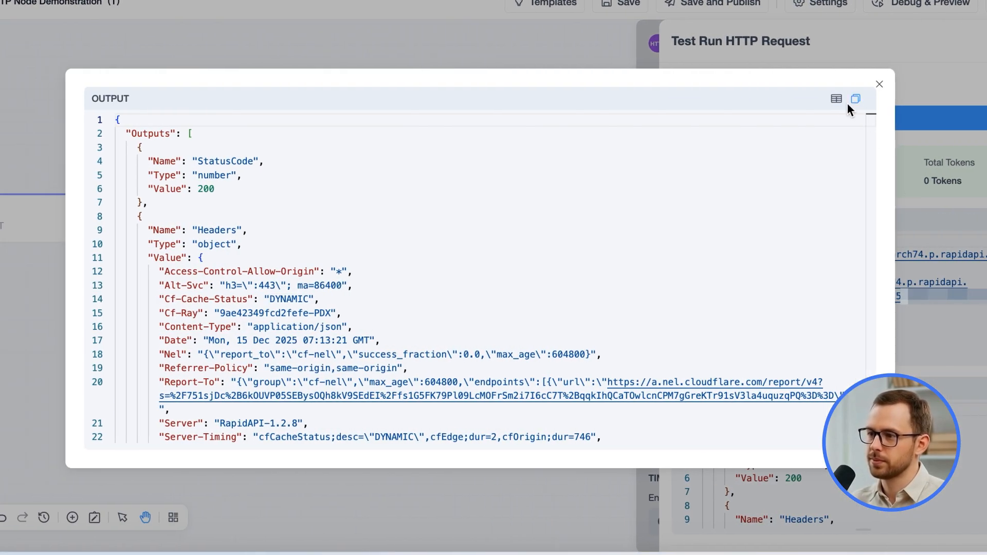
click(648, 98)
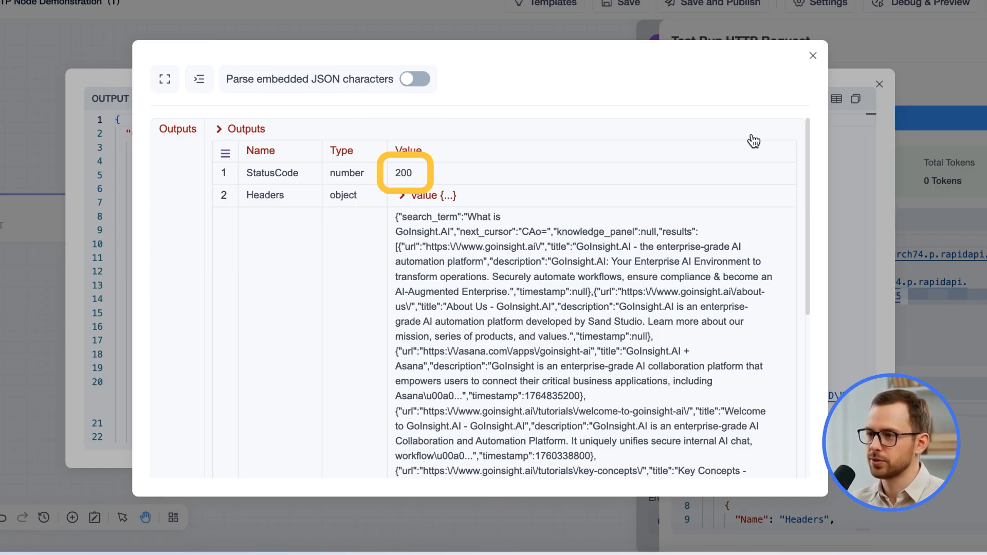
scroll(755, 275, down, 6)
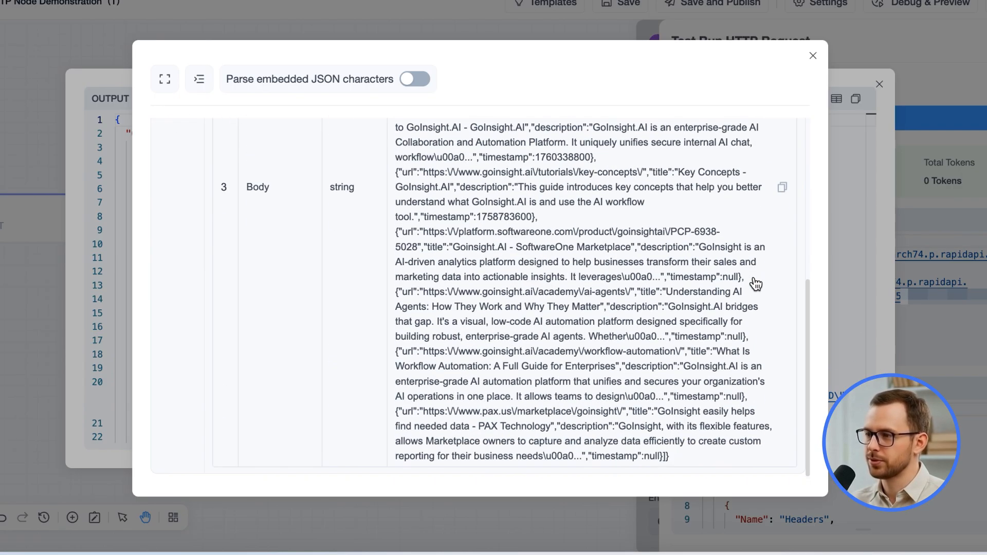
scroll(749, 308, up, 6)
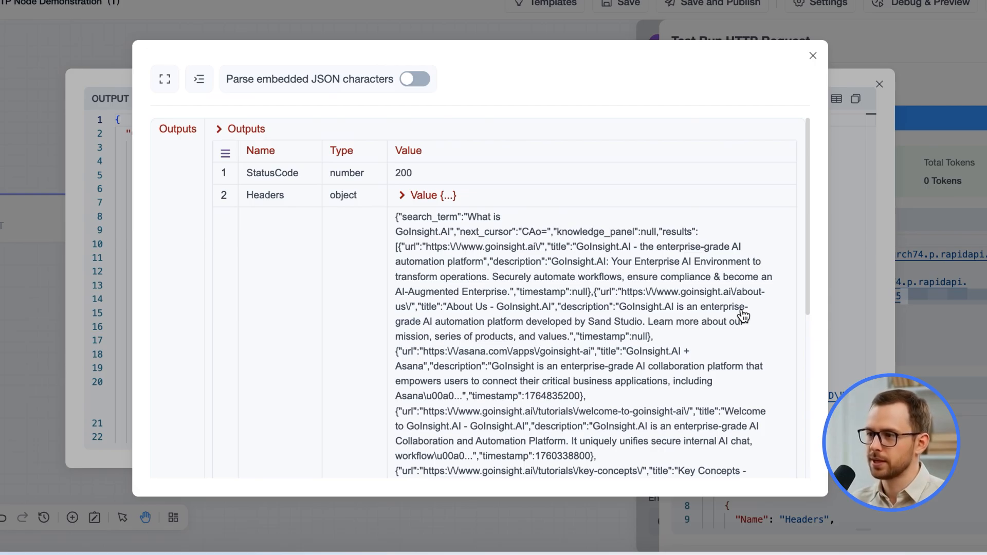
click(813, 56)
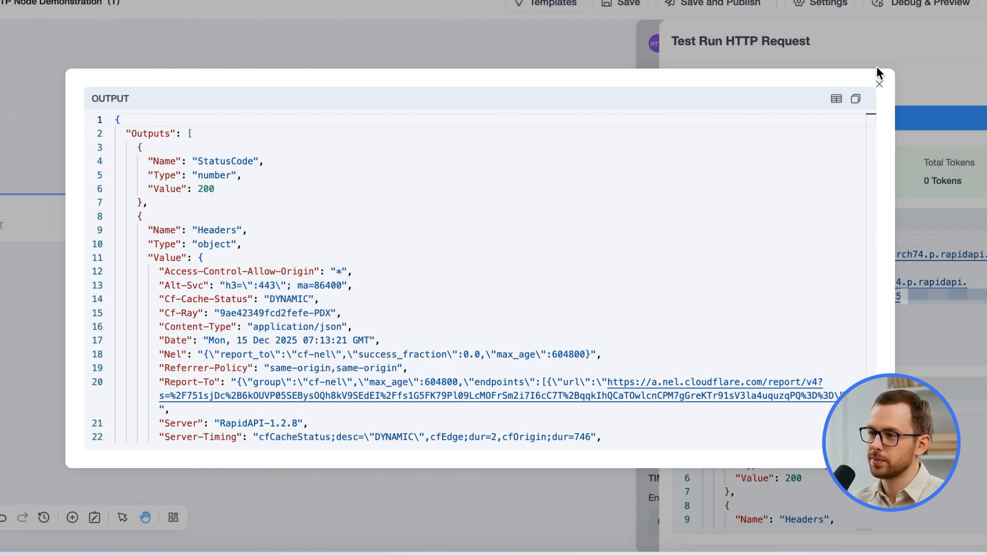
click(879, 84)
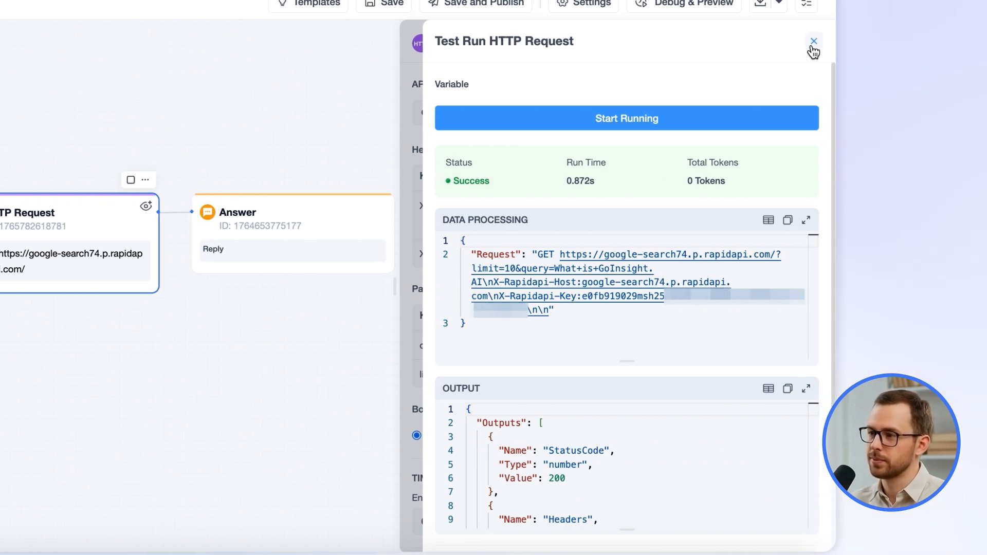
click(813, 42)
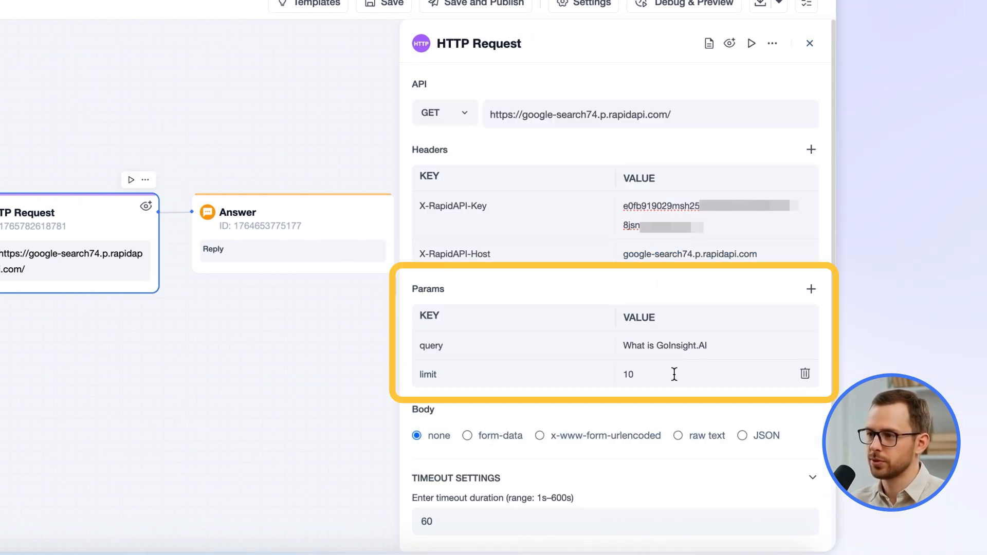
Replace the query parameter's value with the Start node's Query variable
triple_click(716, 344)
key(ctrl+c)
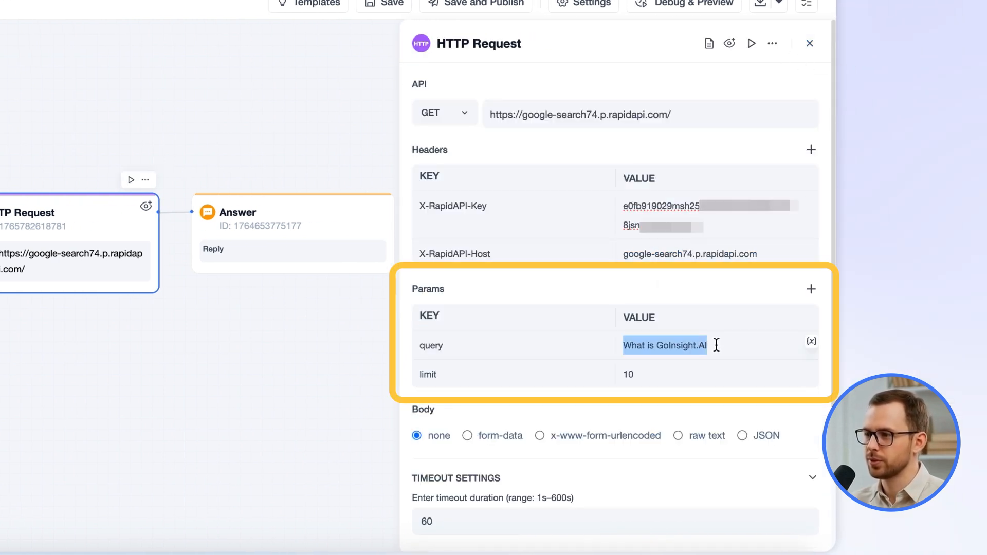
key(BackSpace)
text(/)
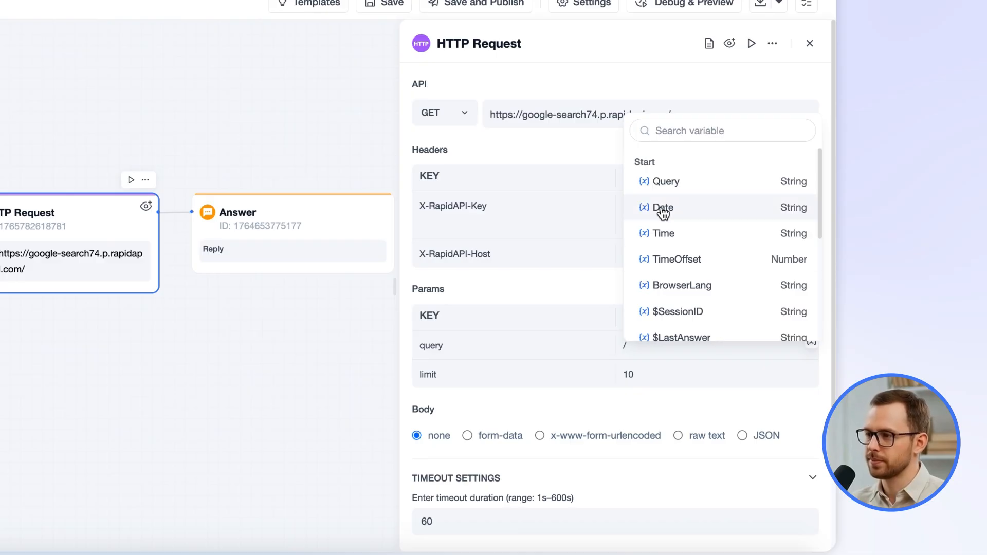
click(680, 185)
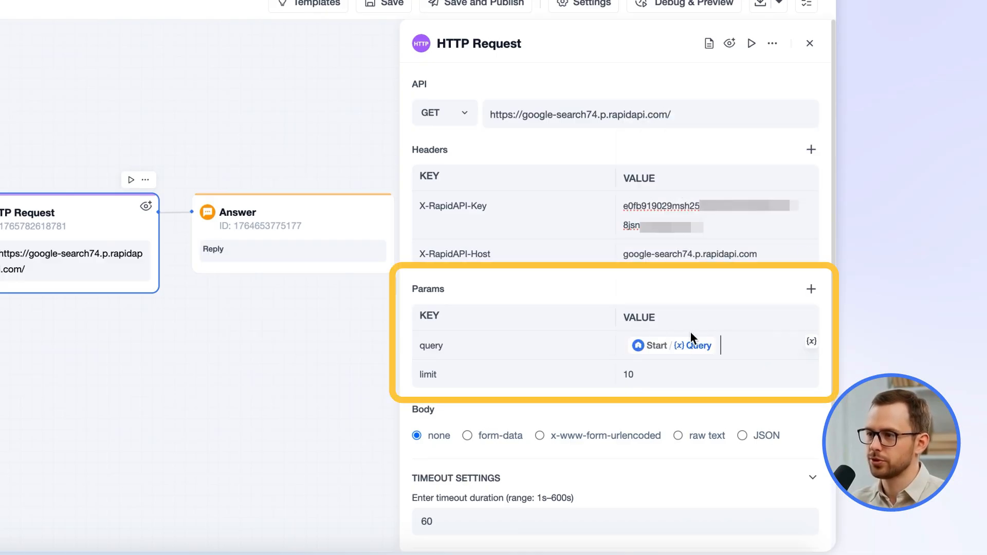
Change the limit parameter to 20 and then back to 10
click(655, 374)
key(BackSpace)
key(BackSpace)
text(20)
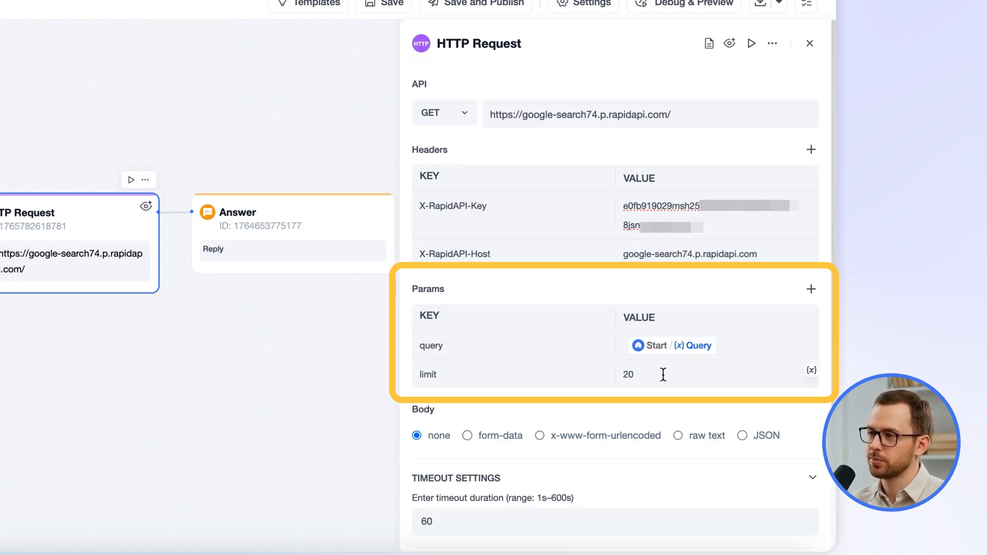
key(BackSpace)
key(BackSpace)
text(10)
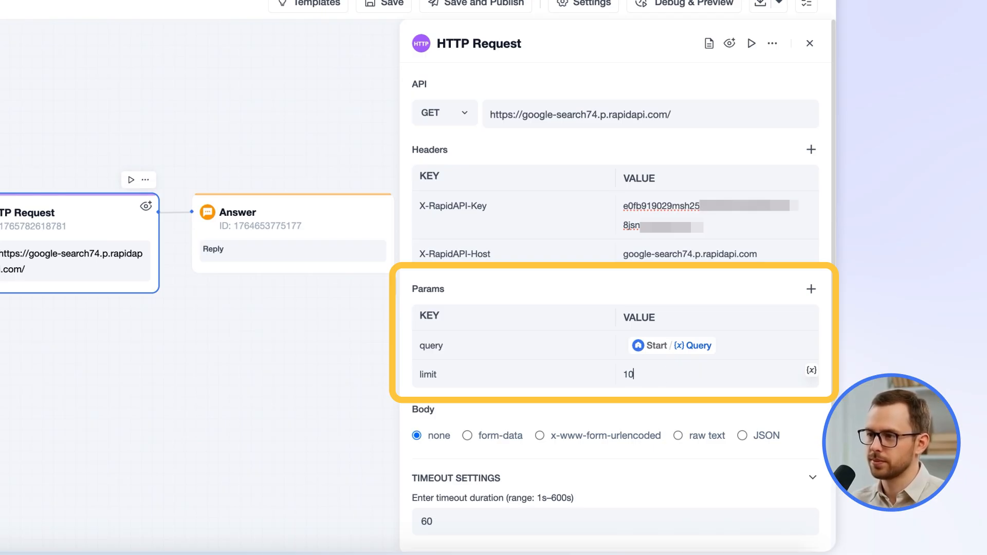
click(677, 406)
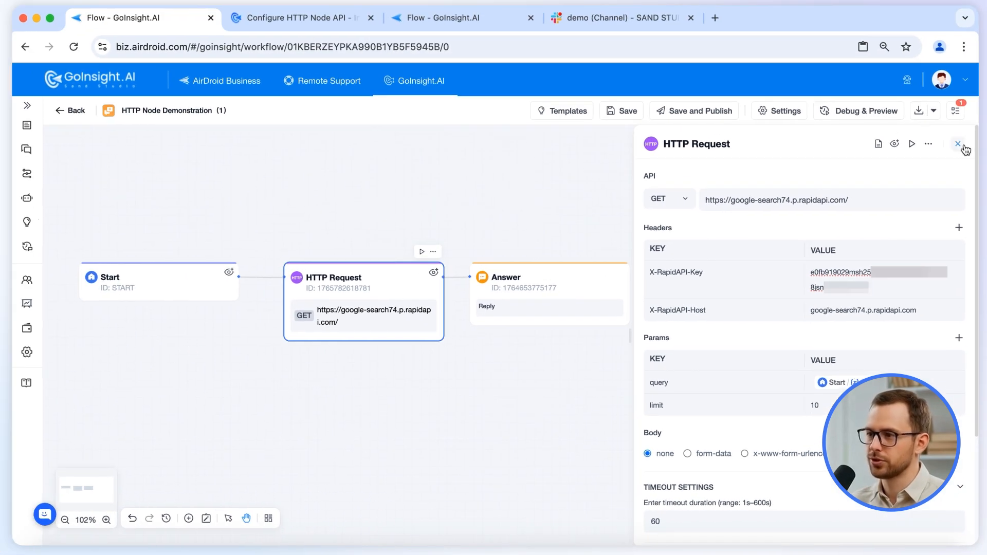
Close the HTTP Request settings and insert an LLM node between HTTP Request and Answer
click(964, 148)
drag(571, 271, 722, 267)
click(533, 276)
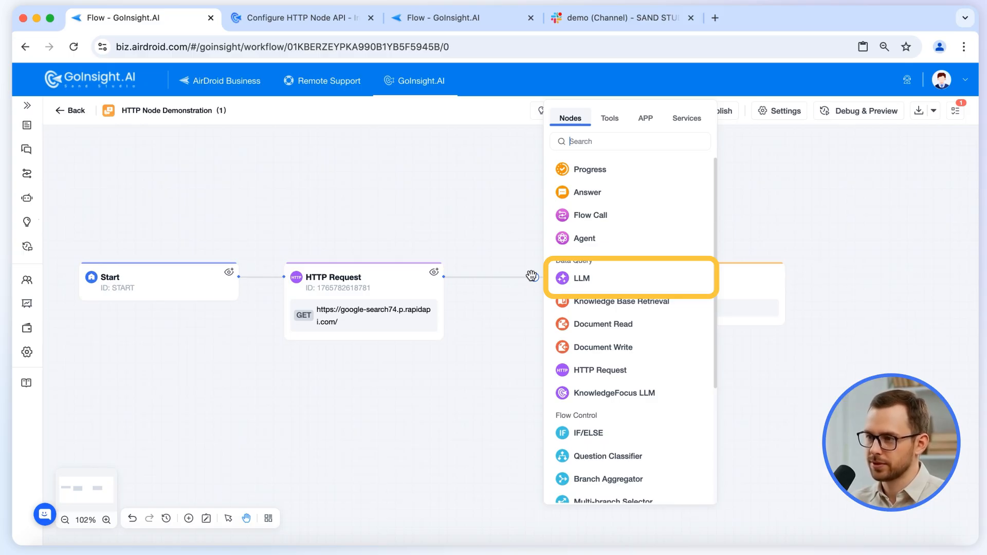
click(555, 278)
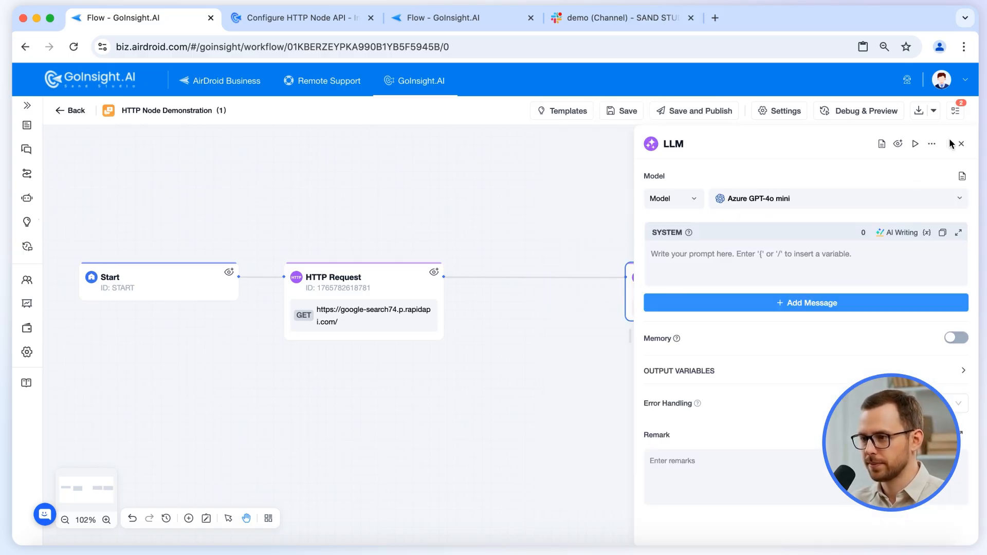
click(960, 144)
drag(663, 275, 569, 282)
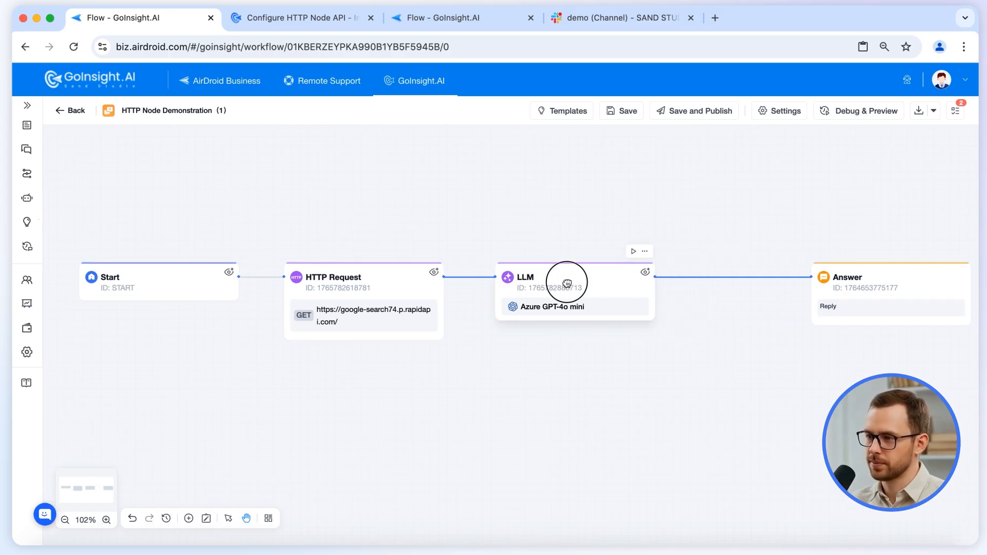
Open the LLM node and paste a search-summary assistant prompt into its system message
click(583, 294)
click(700, 267)
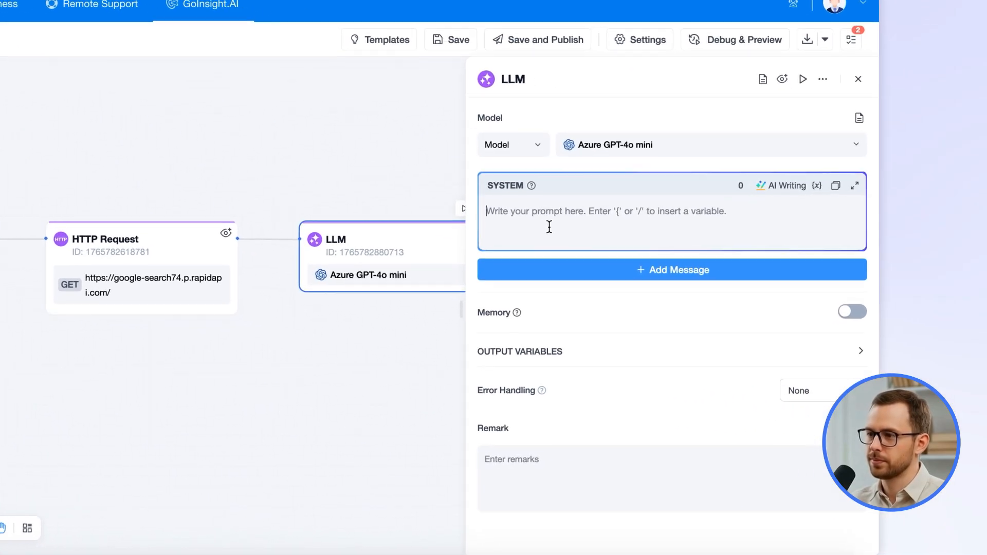
text(You are a search summary assistant. I will provide you with search results, and you need to summarize them and output the result.)
Add a user message to the LLM node containing the HTTP Request's Body variable
click(726, 307)
click(776, 332)
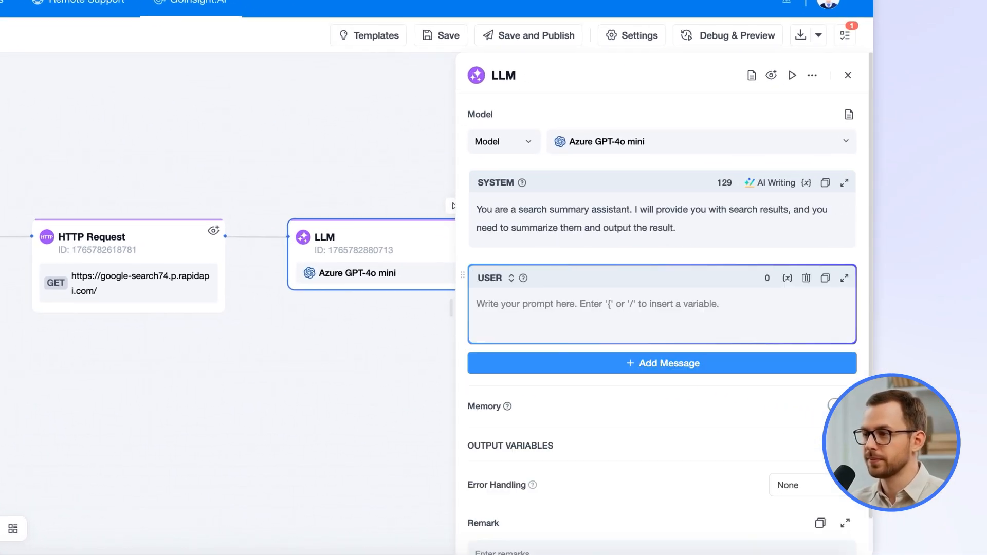
text(/)
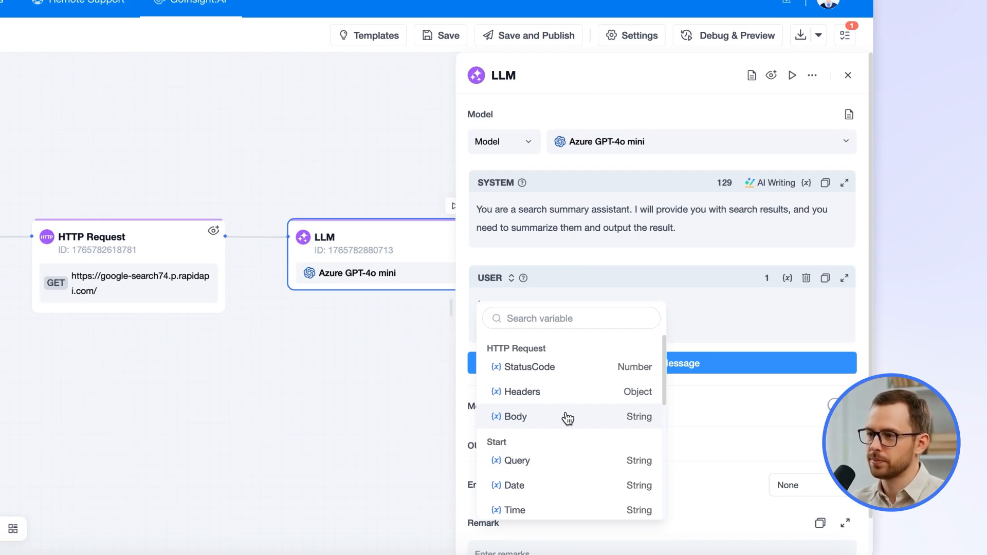
click(567, 417)
Set the Answer node's reply to the LLM node's Text variable and close its settings
click(847, 77)
drag(764, 242, 621, 242)
click(611, 152)
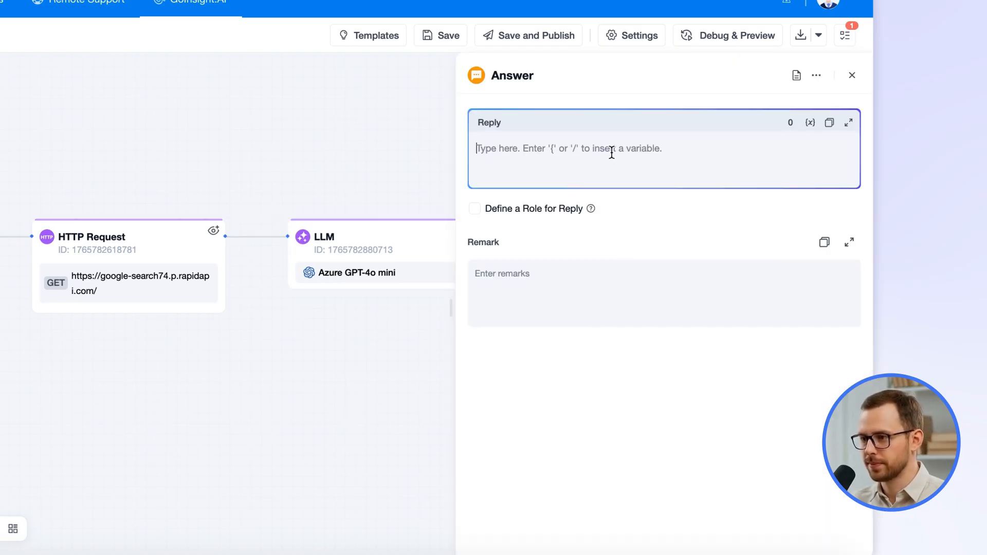
text({)
click(557, 305)
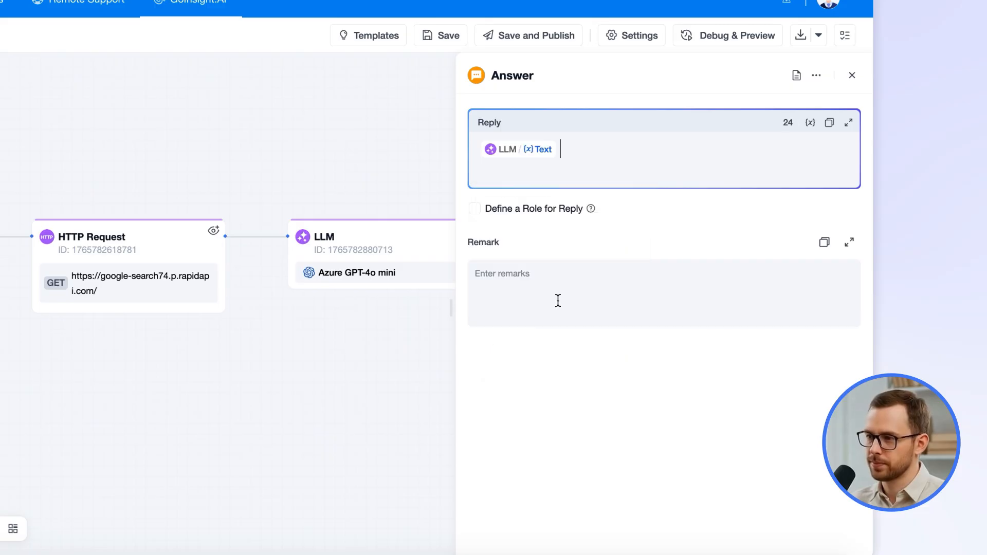
click(851, 76)
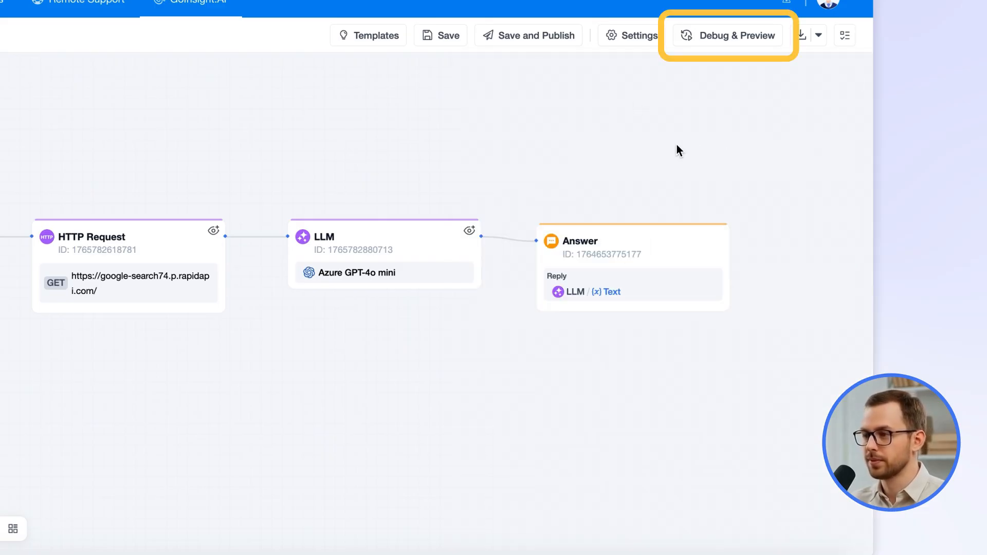
Open Debug & Preview, paste the search question into the chat box and send it
click(712, 37)
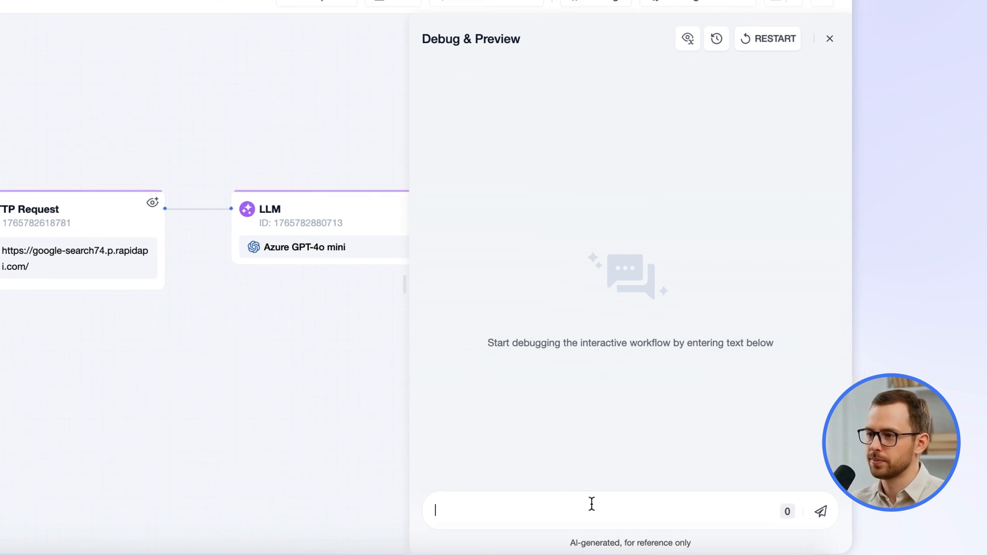
key(ctrl+v)
click(821, 512)
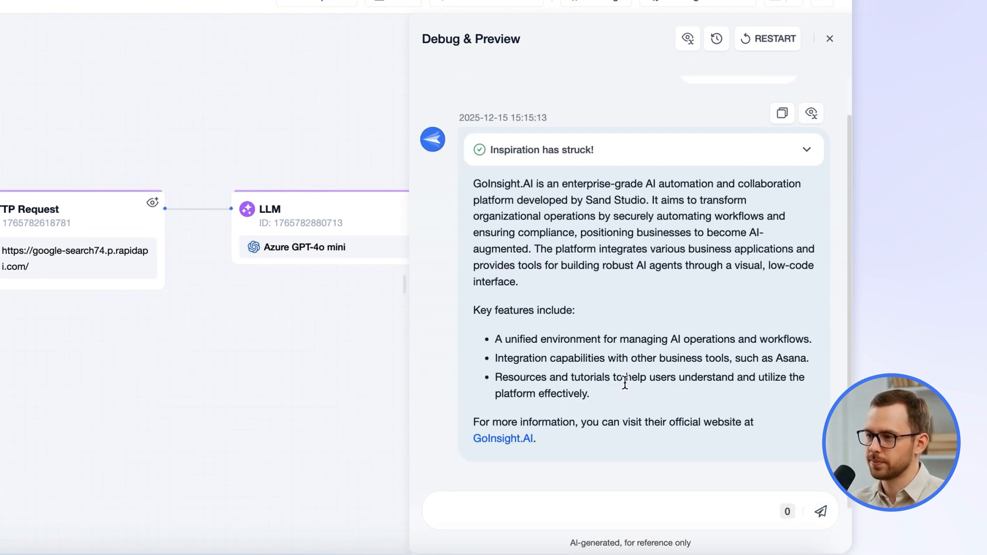
Expand the run details and examine the HTTP Request node's request and full output
click(585, 155)
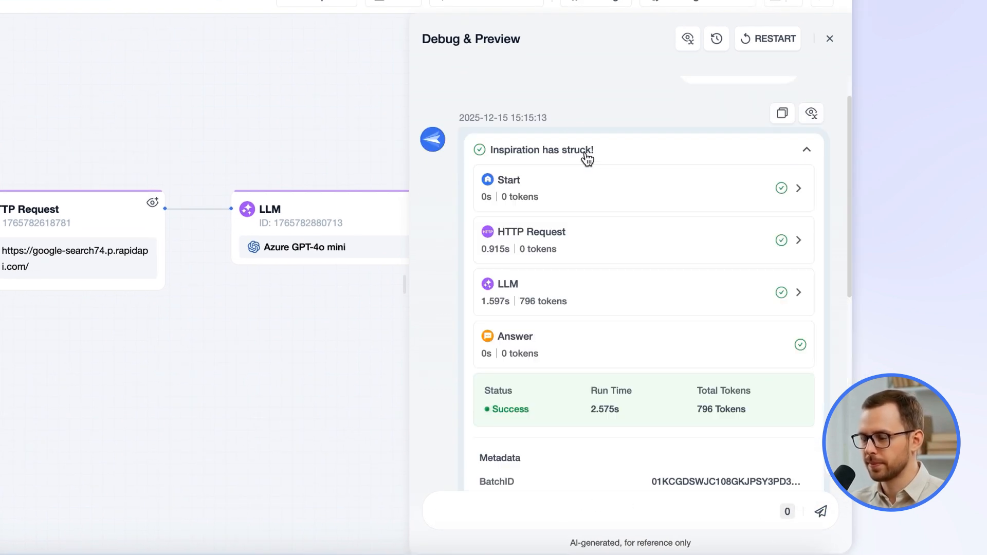
click(589, 238)
scroll(720, 212, down, 5)
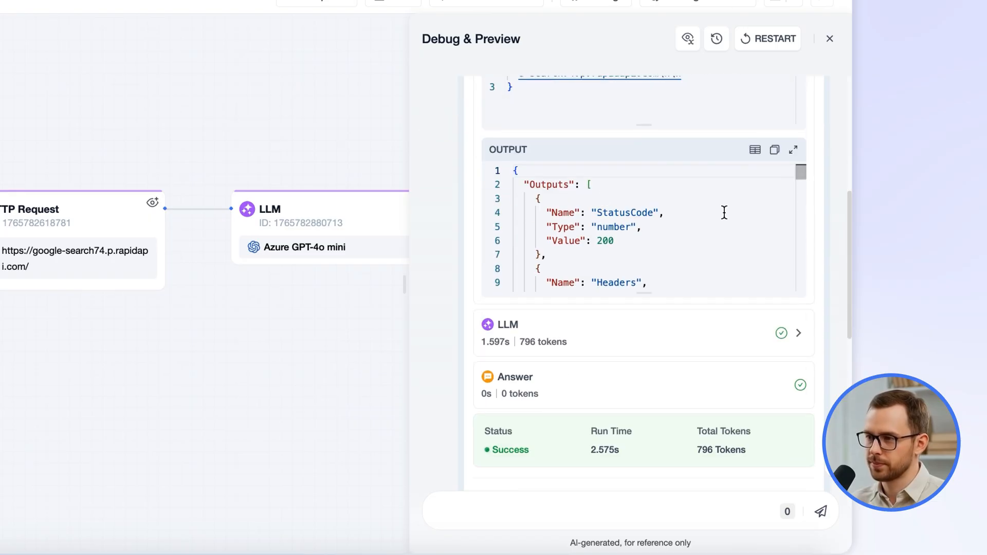
scroll(822, 225, down, 1)
click(672, 306)
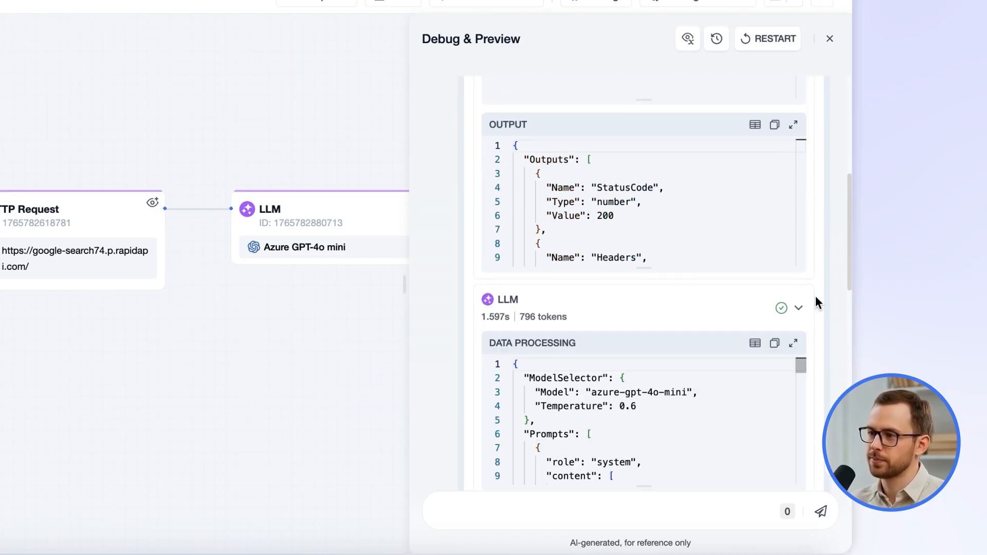
scroll(817, 301, down, 3)
scroll(827, 293, down, 3)
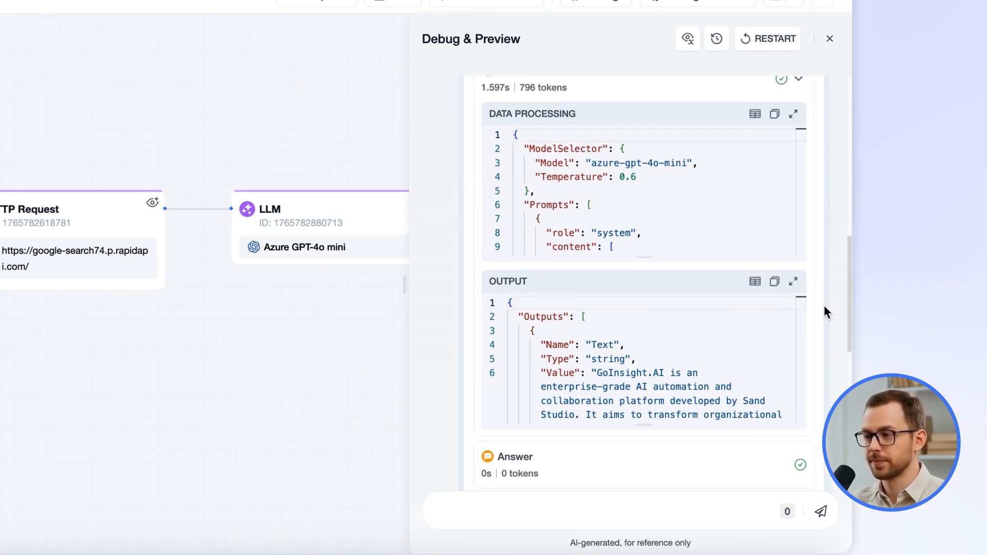
scroll(826, 324, down, 1)
scroll(829, 335, up, 5)
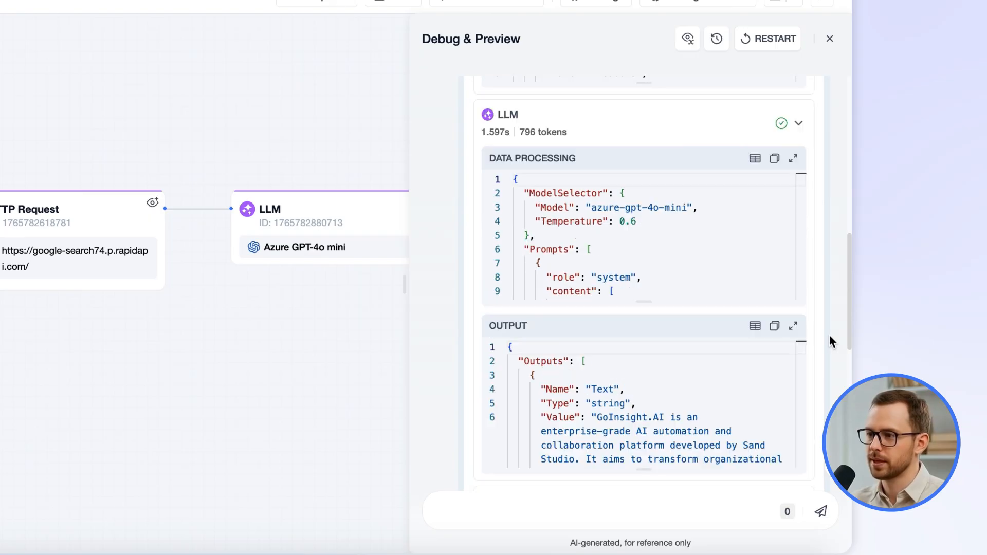
scroll(829, 334, up, 5)
click(794, 334)
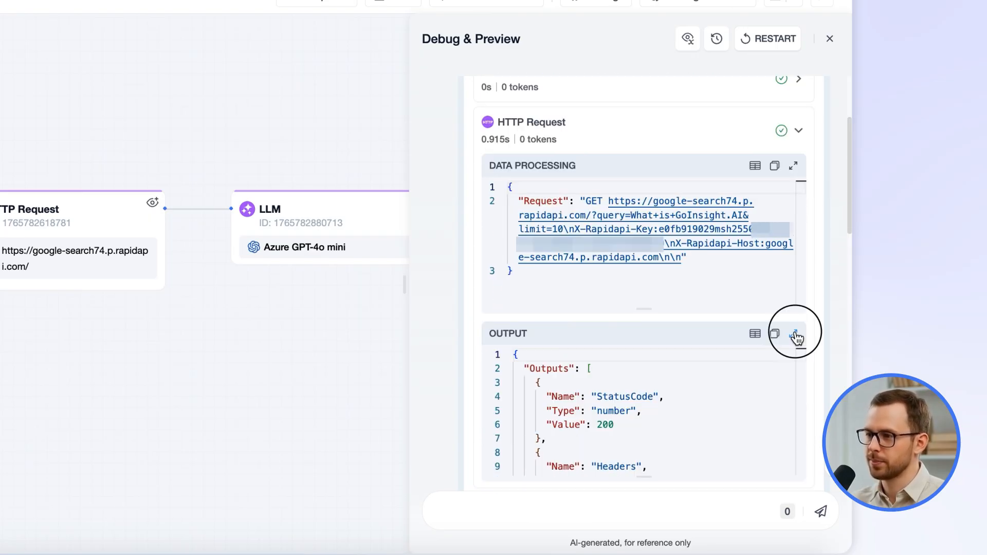
scroll(617, 242, down, 15)
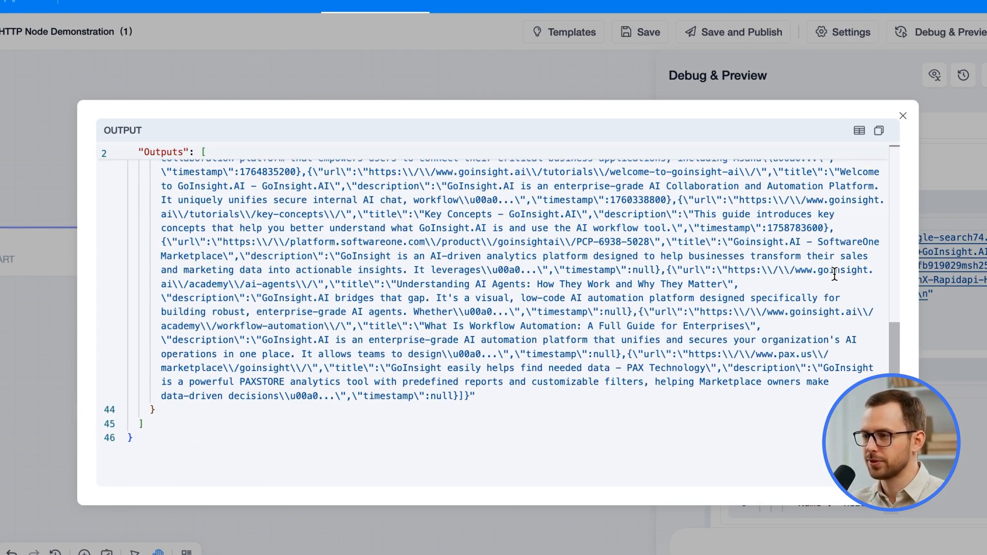
click(955, 177)
Examine the LLM node's full output and the run summary, then close Debug & Preview
scroll(819, 233, down, 5)
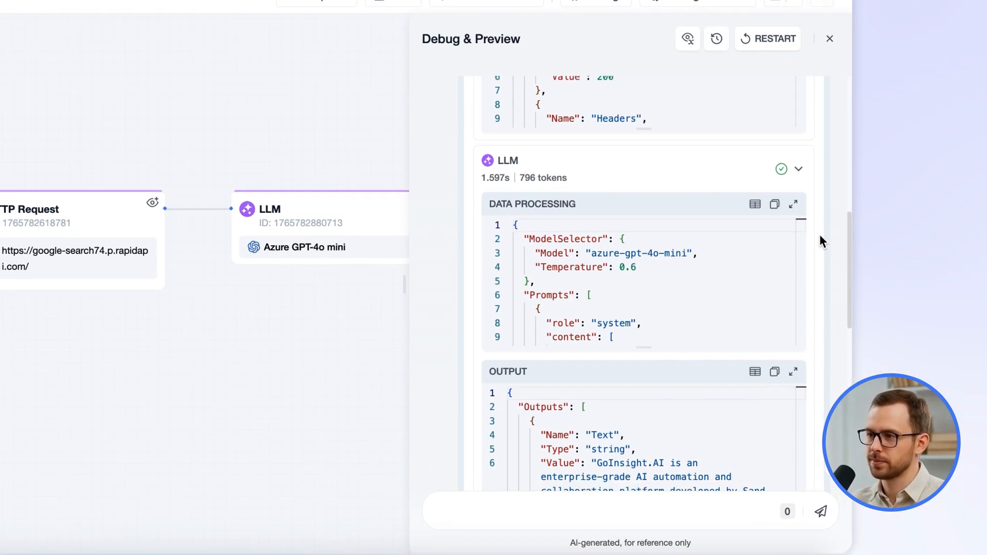
scroll(817, 288, down, 1)
click(793, 360)
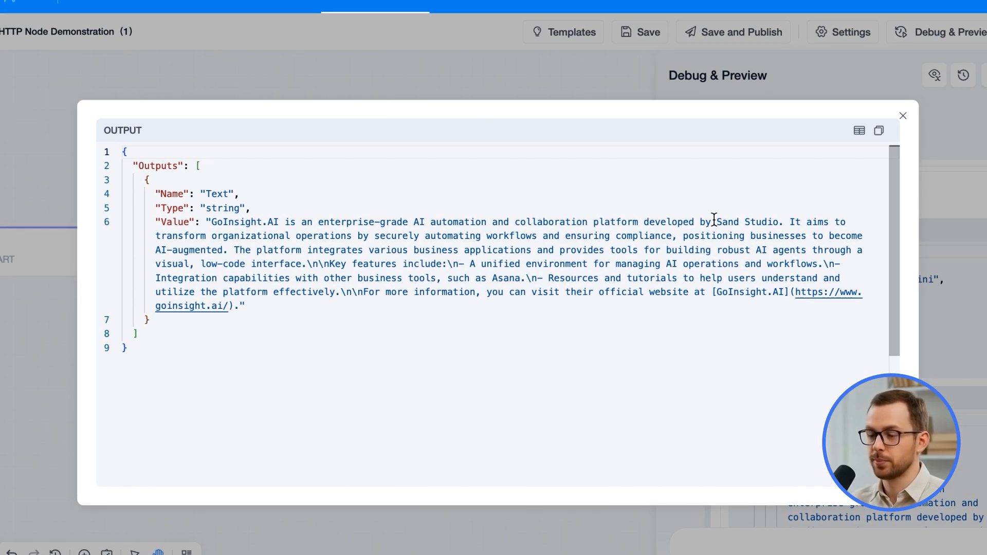
click(902, 117)
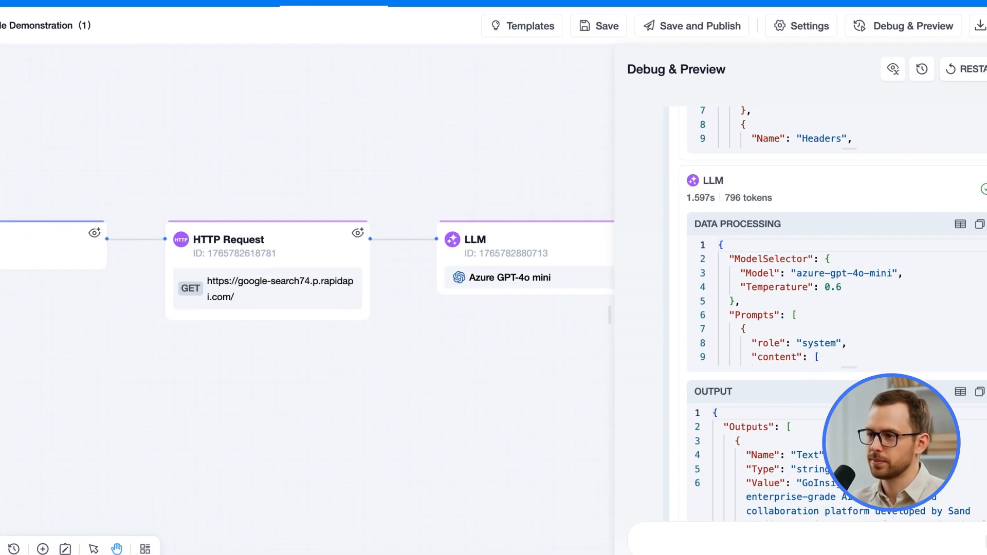
scroll(840, 277, down, 5)
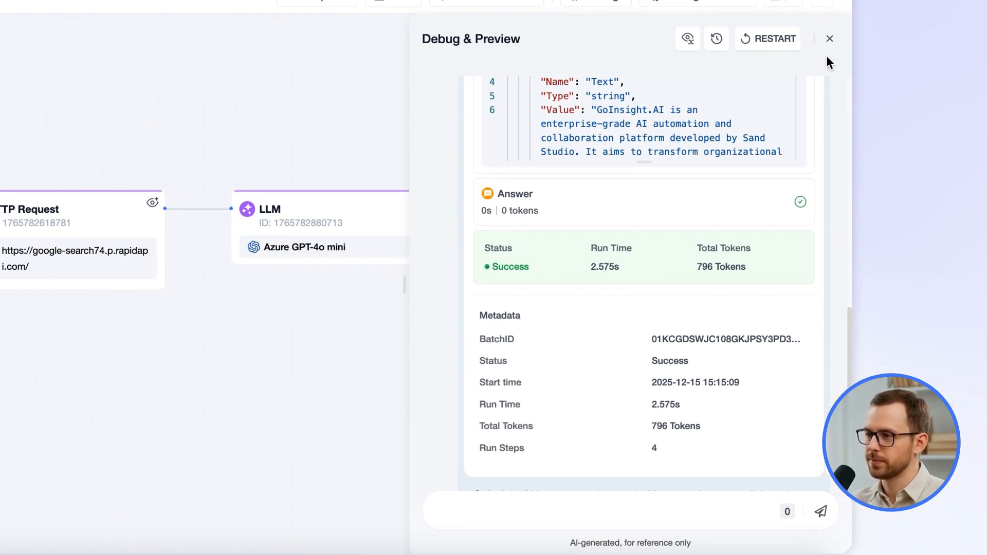
click(828, 37)
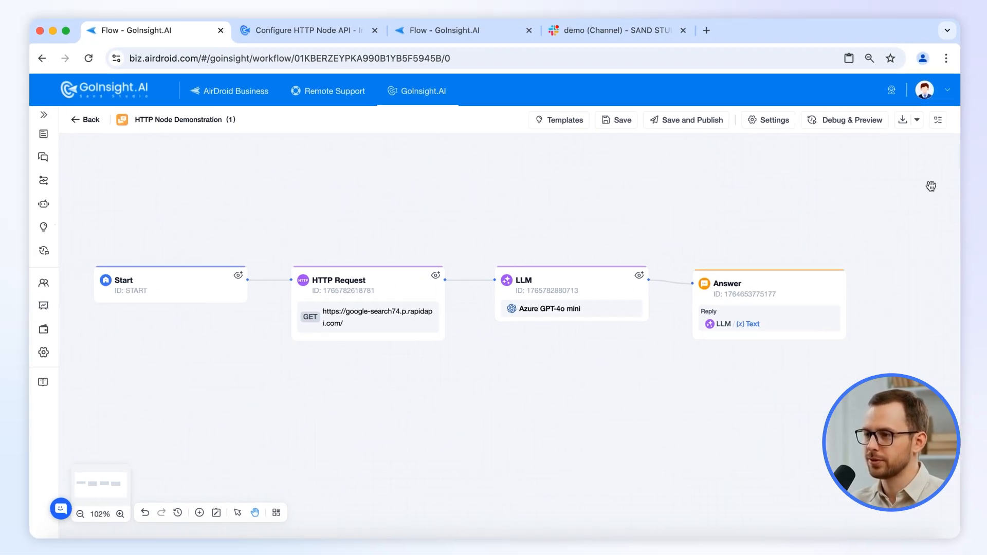
Switch to the HTTP Node Demonstration Service Flow(2) workflow tab and view its scheduled trigger list
click(422, 33)
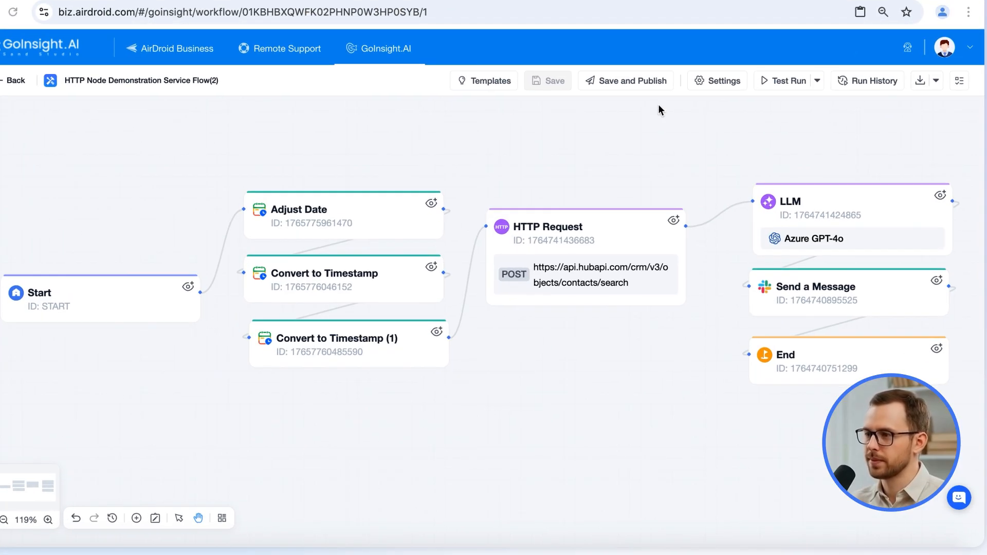
click(628, 82)
click(597, 228)
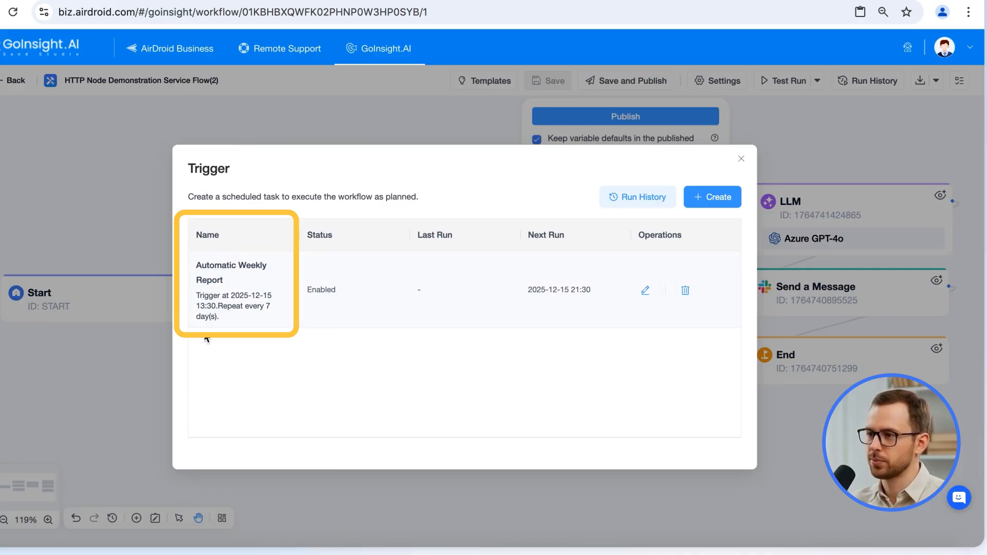
click(741, 160)
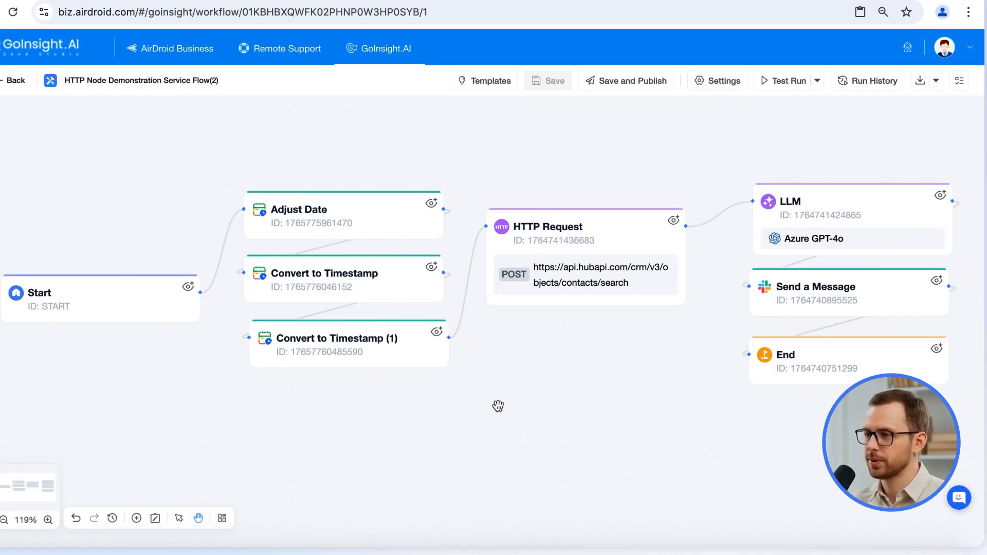
Inspect the Adjust Date and both Convert to Timestamp nodes' settings
click(373, 215)
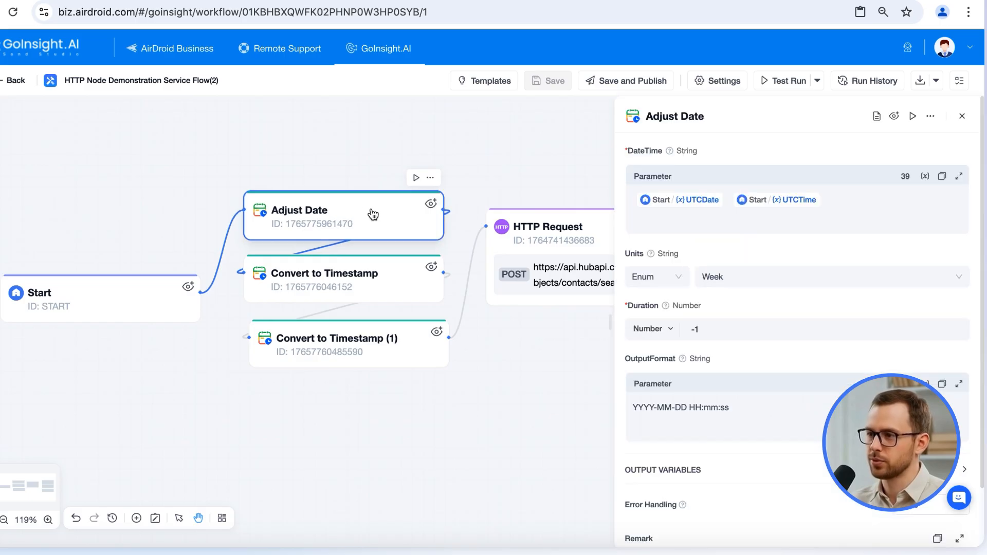
click(356, 275)
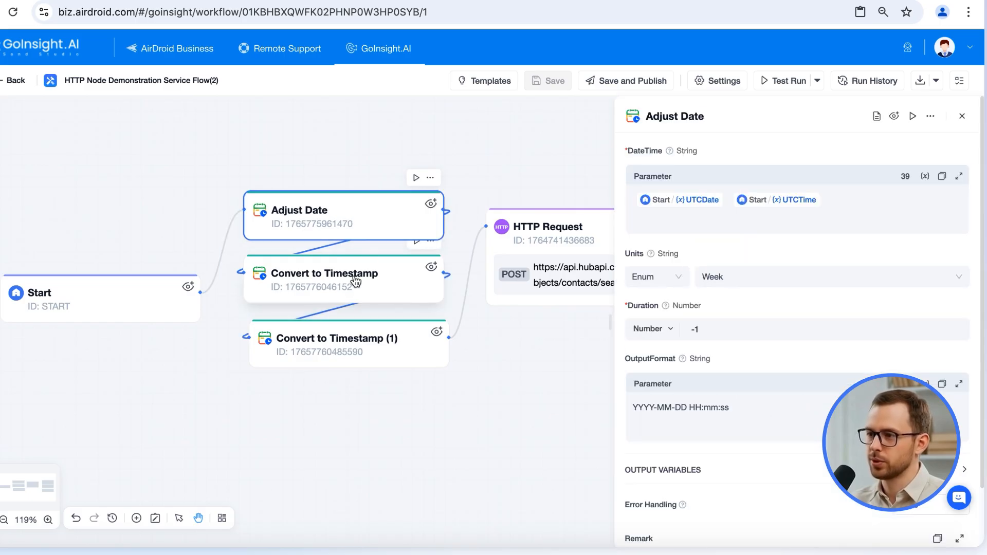
click(358, 354)
click(965, 116)
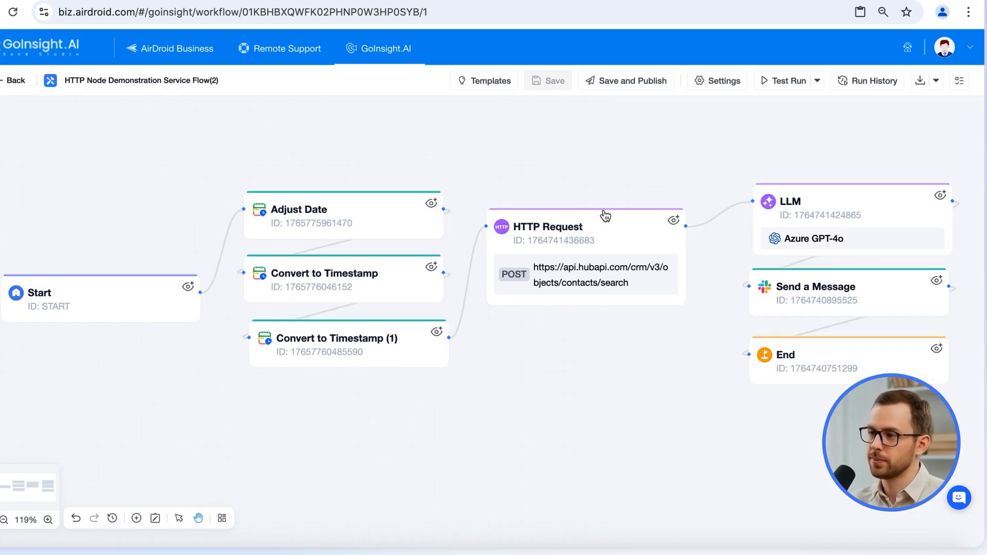
Inspect the HTTP Request node's POST API, headers and JSON body for the HubSpot contact search
click(596, 221)
scroll(720, 288, down, 5)
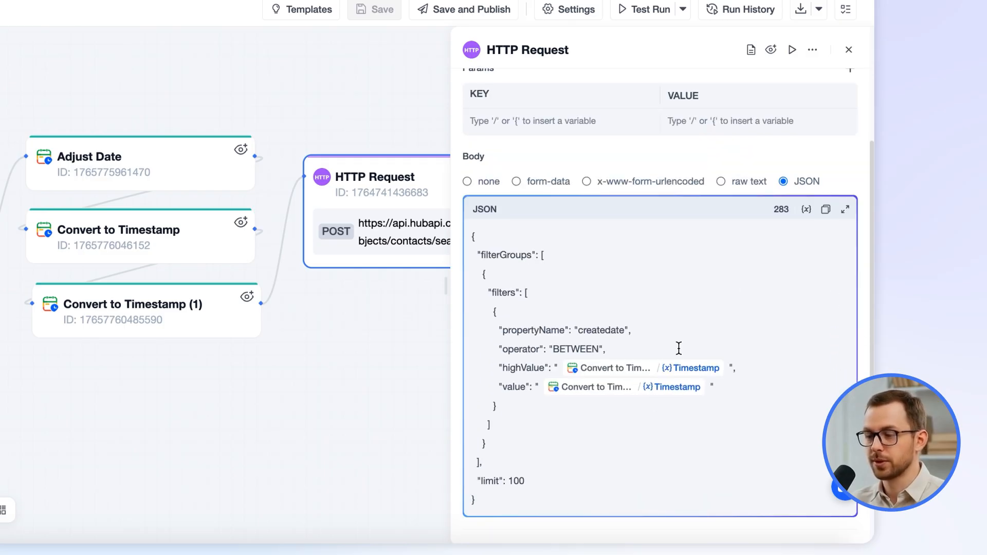
scroll(861, 340, up, 5)
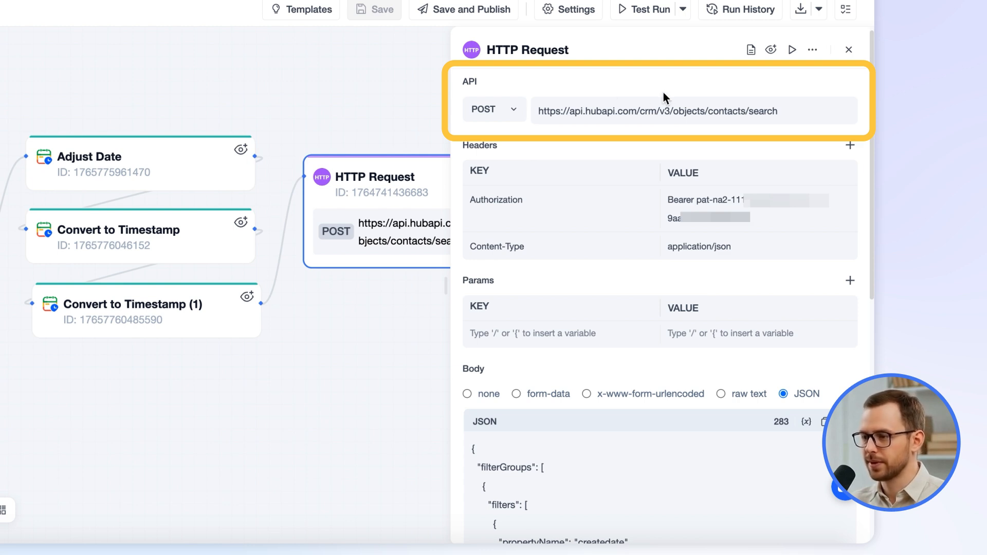
scroll(617, 315, down, 3)
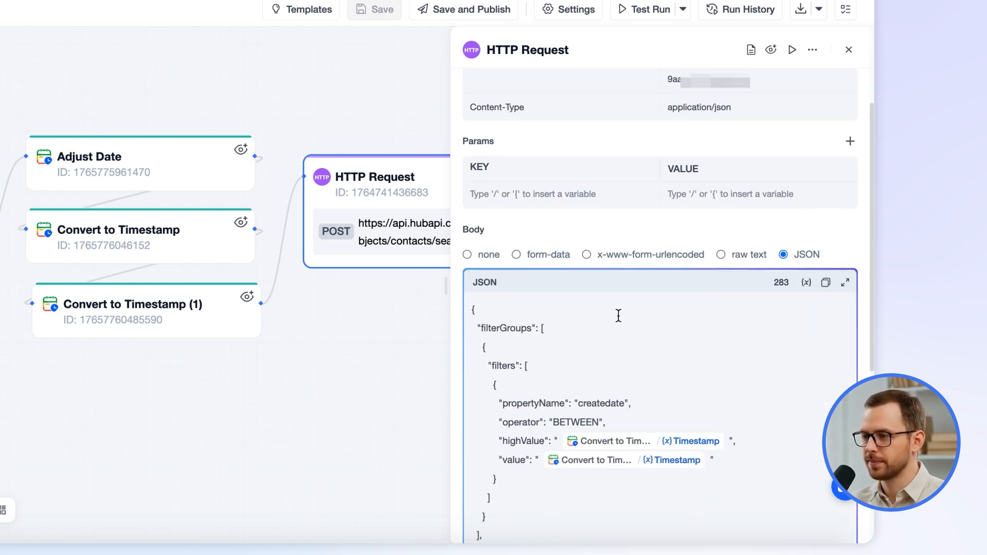
click(848, 52)
Review the LLM node's weekly-report prompts and the Send a Message node's channel and text
drag(449, 353, 451, 355)
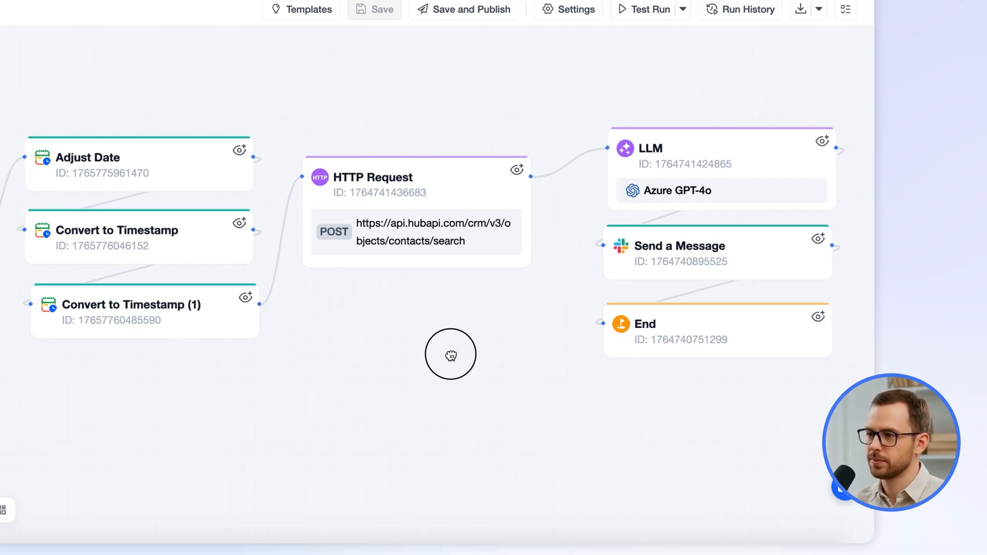
click(662, 146)
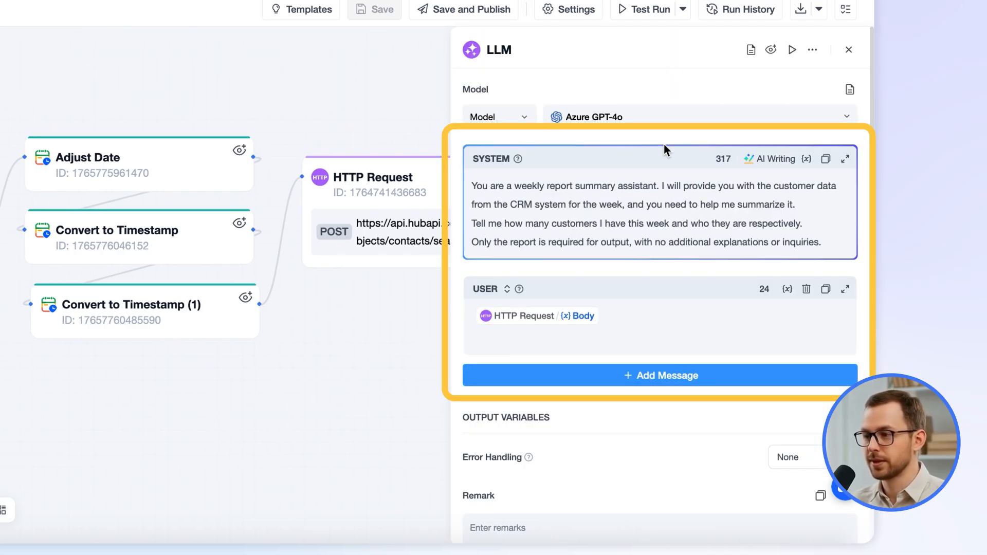
click(625, 316)
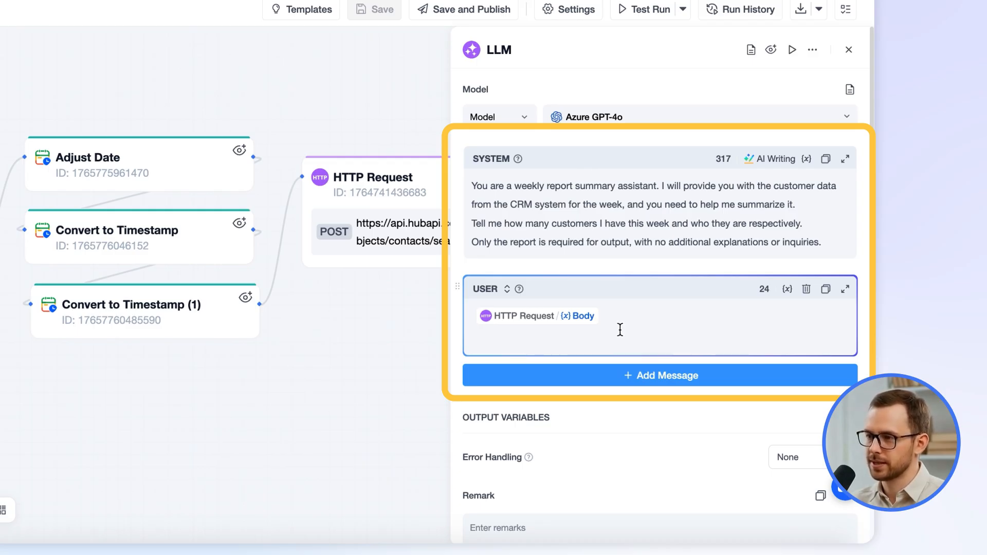
click(849, 49)
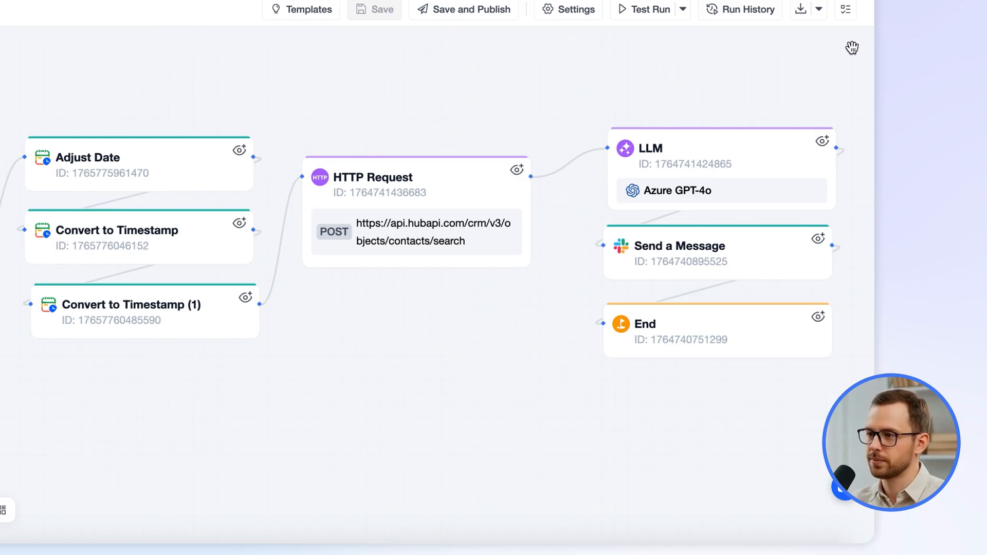
click(687, 239)
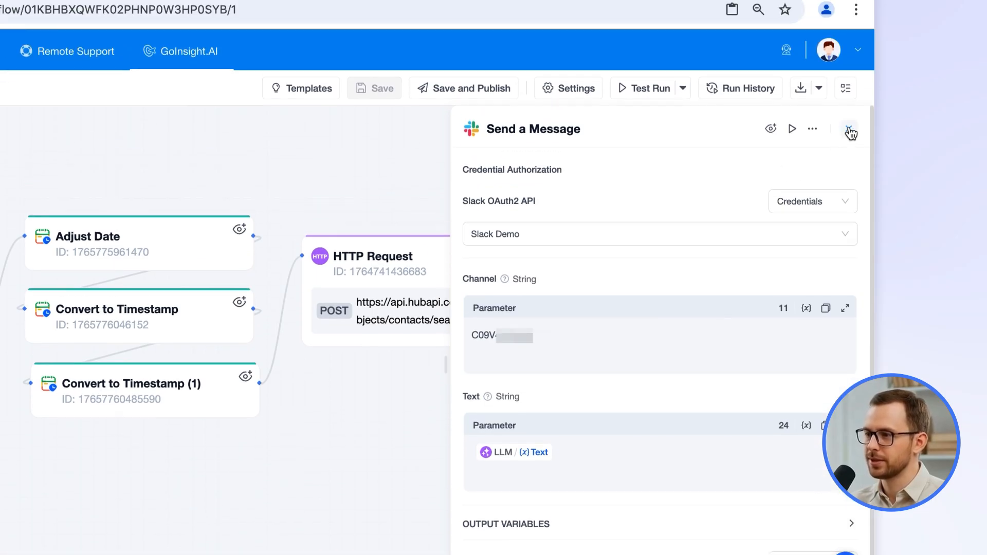
click(848, 49)
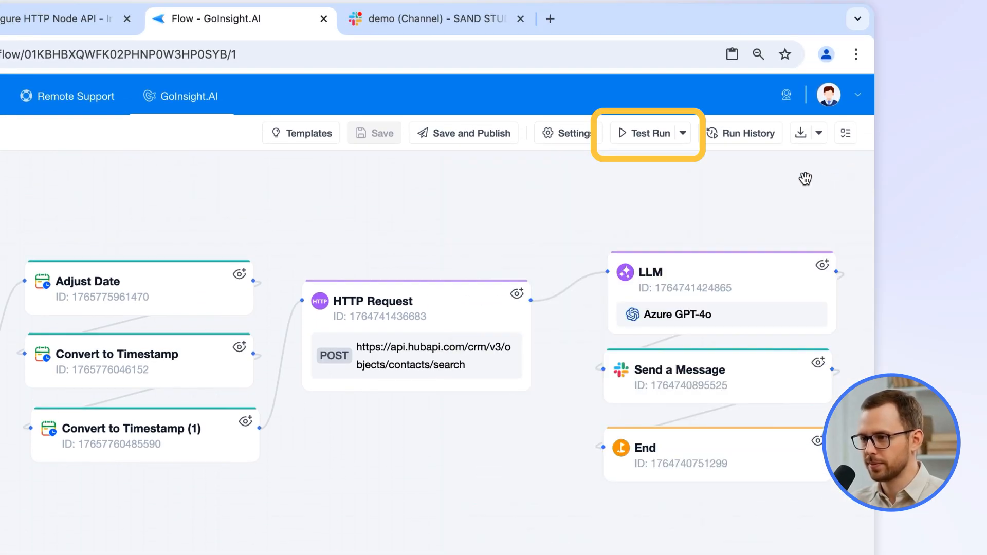
Test-run the draft workflow and examine the HTTP Request node's output status code and headers
click(640, 144)
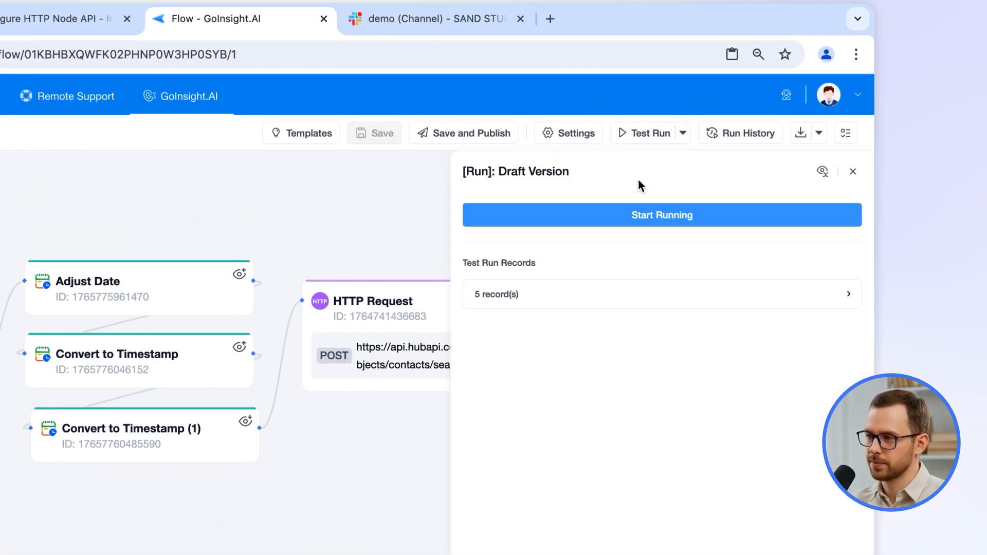
click(634, 215)
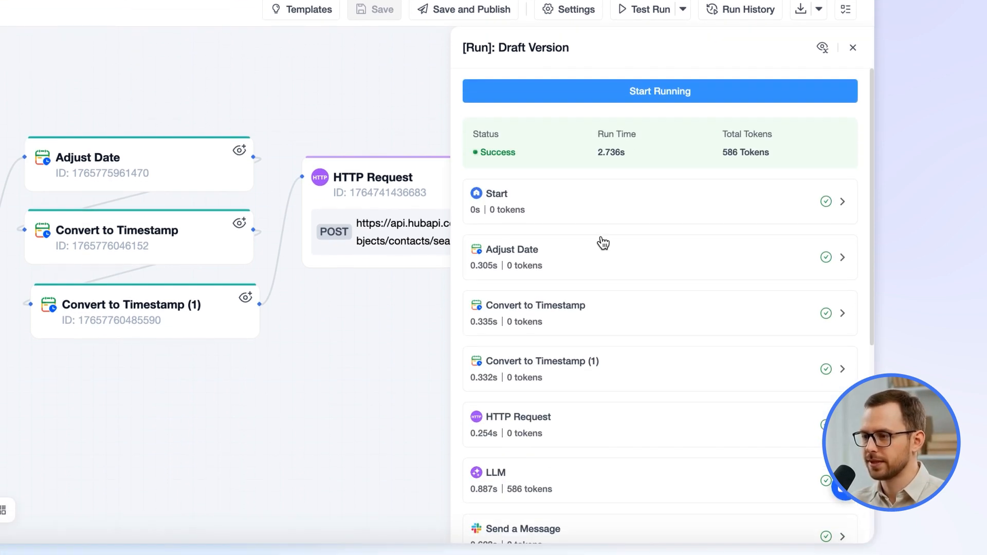
scroll(621, 422, down, 1)
click(586, 545)
scroll(604, 360, down, 4)
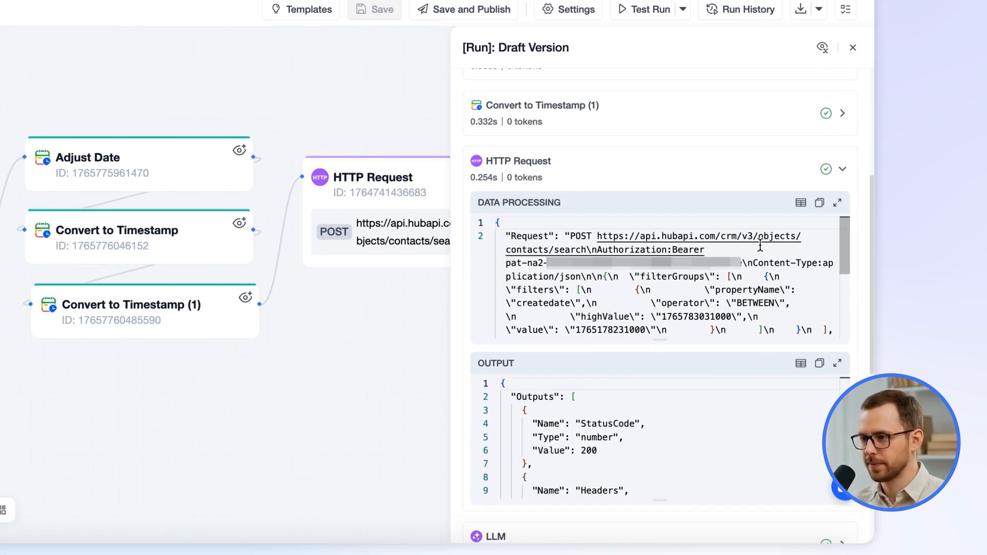
scroll(866, 265, down, 1)
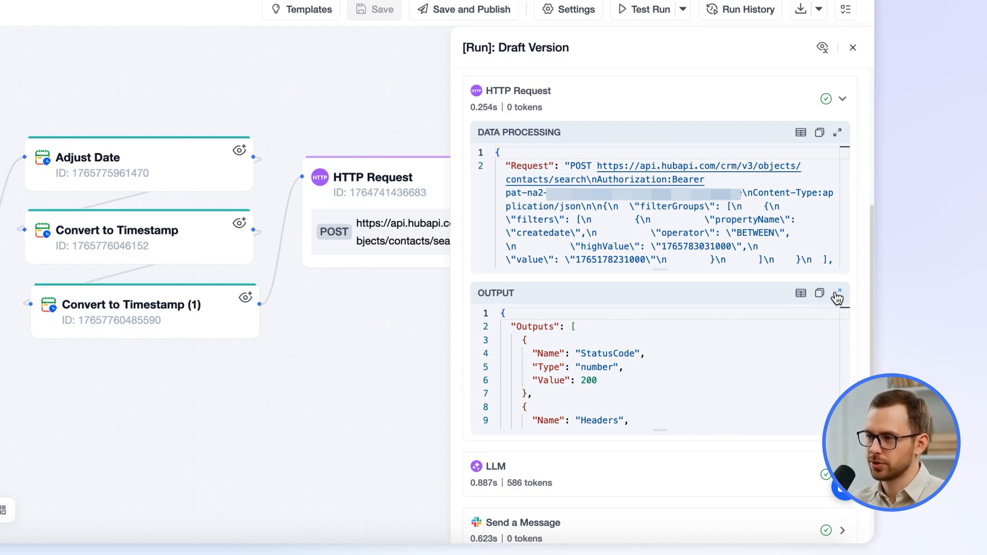
click(837, 293)
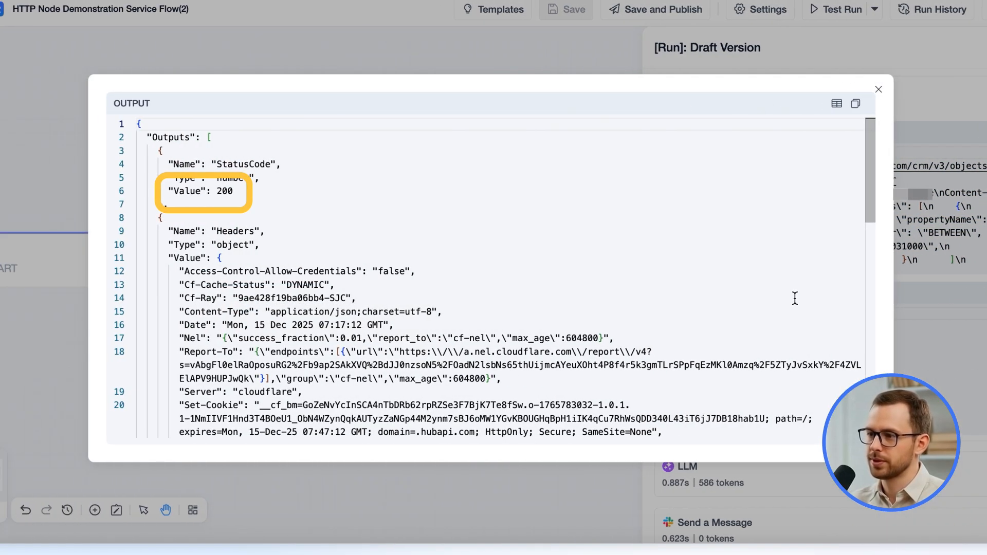
scroll(823, 257, down, 10)
scroll(837, 255, up, 2)
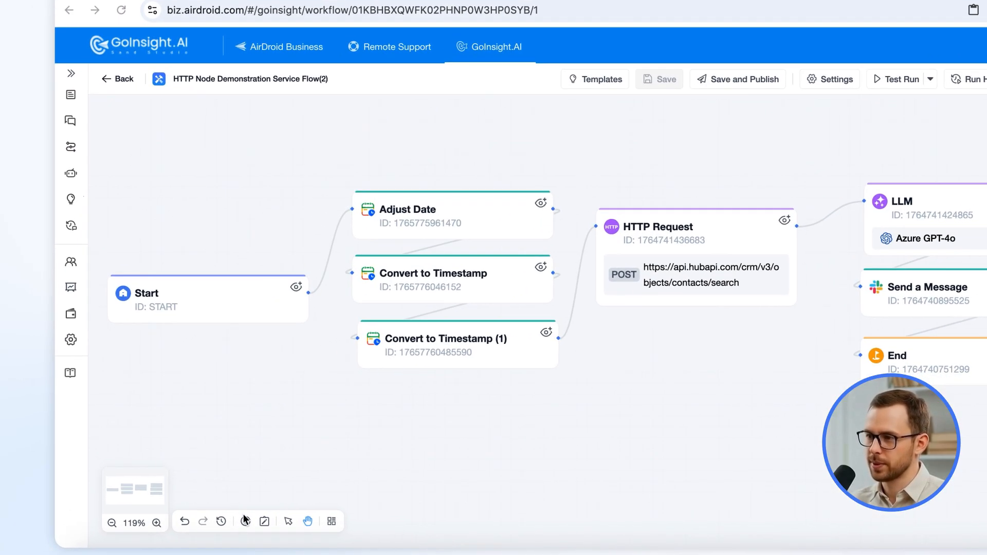
Browse the APP node list for the HubSpot integration actions
click(198, 515)
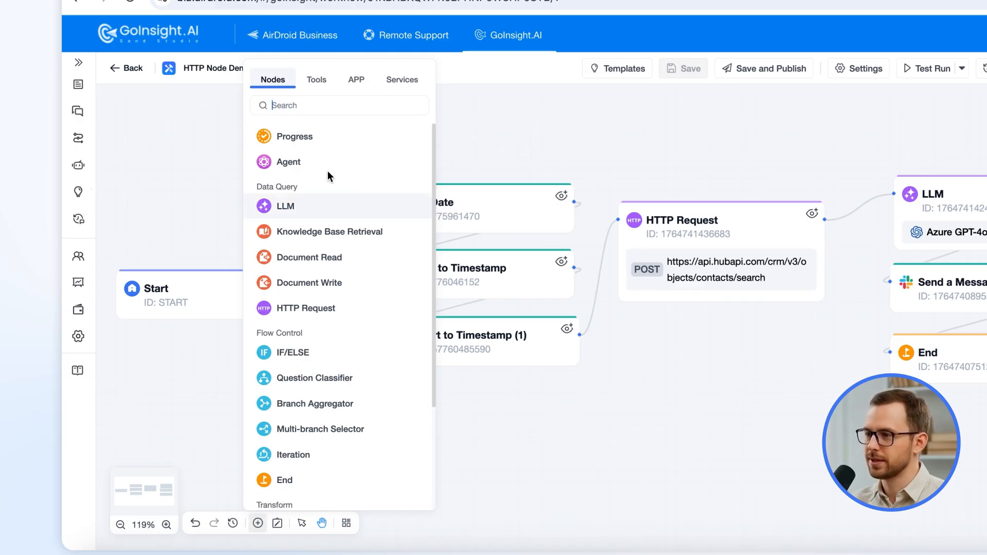
click(356, 81)
scroll(359, 396, down, 6)
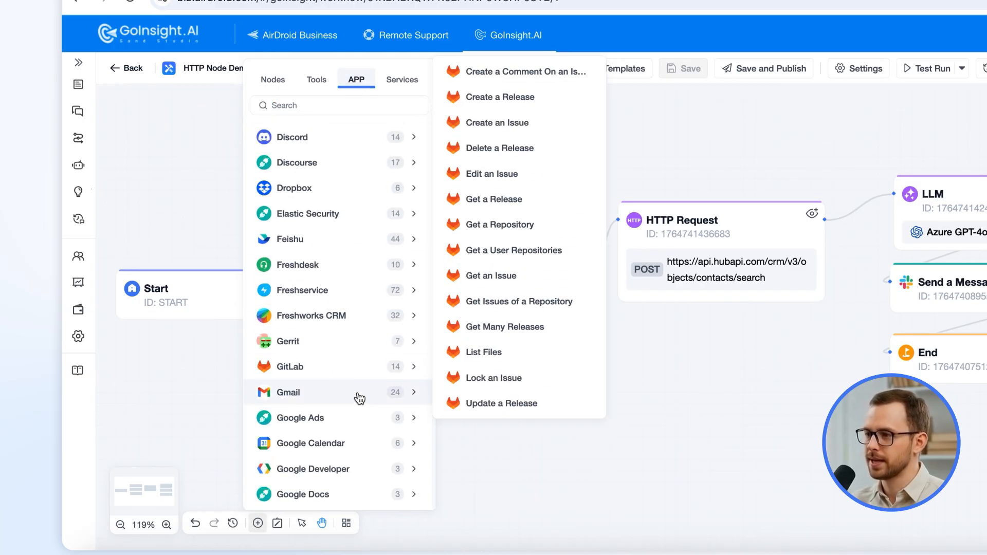
scroll(360, 398, down, 5)
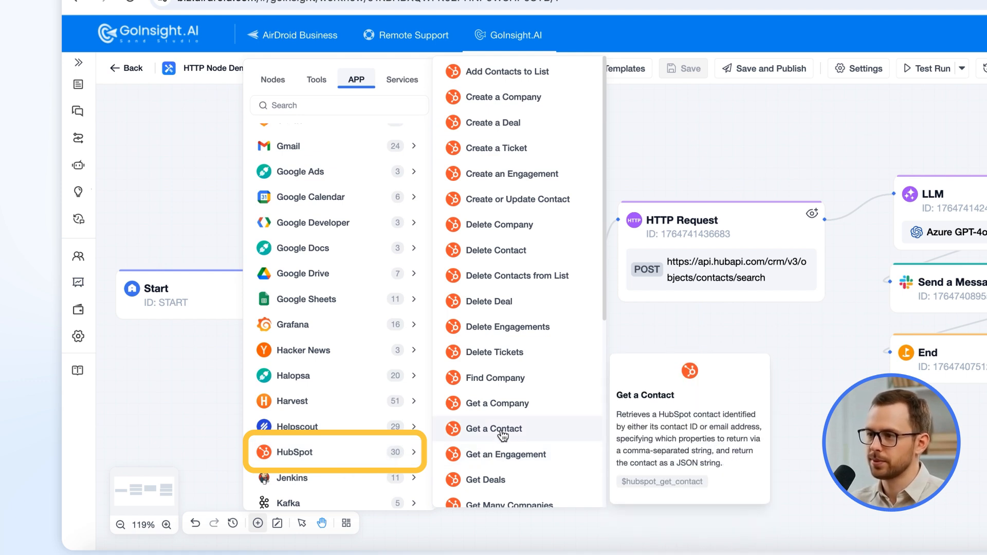
click(773, 454)
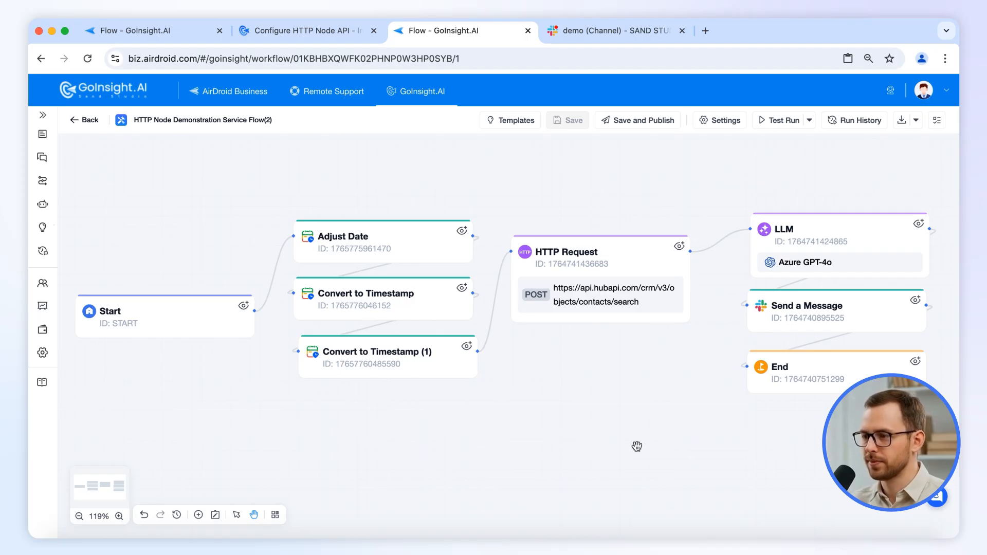
Set the HTTP Request node's error handling to Default Value with a Body default of API Error
click(610, 255)
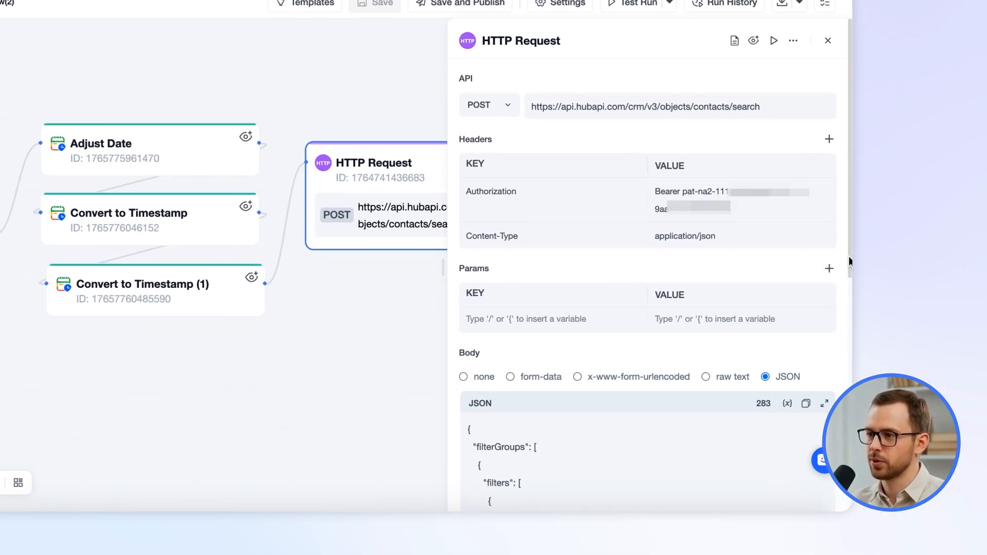
drag(849, 261, 827, 460)
scroll(822, 460, down, 3)
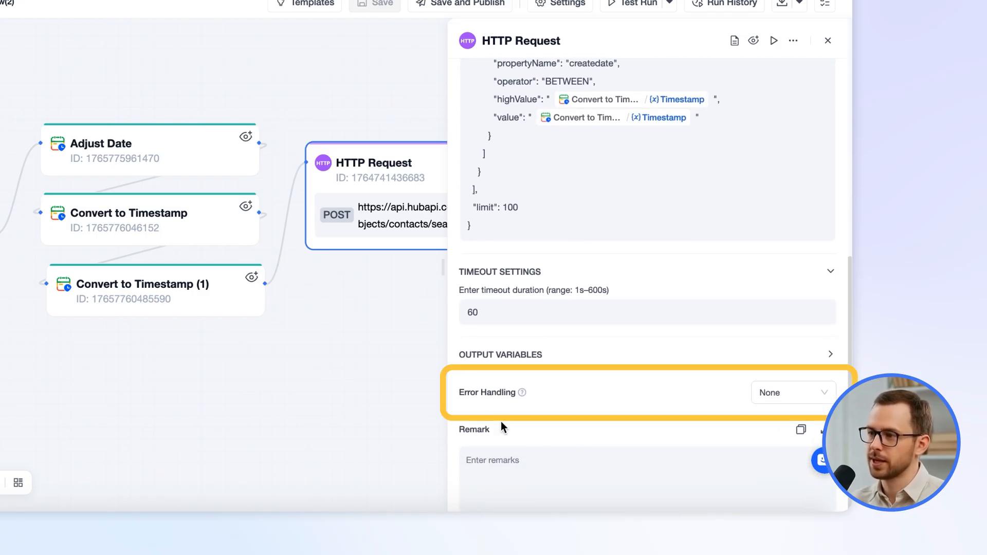
mouse_move(522, 392)
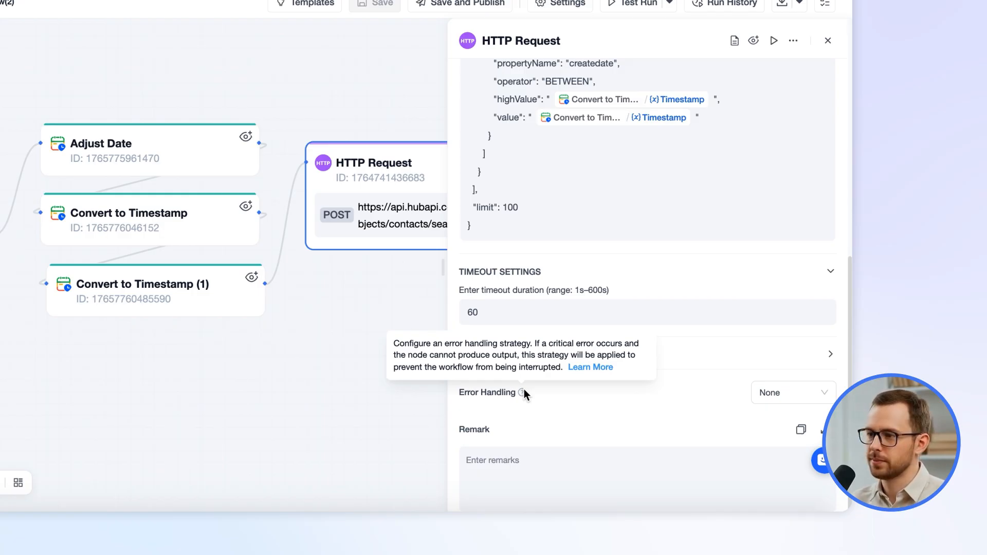
click(775, 398)
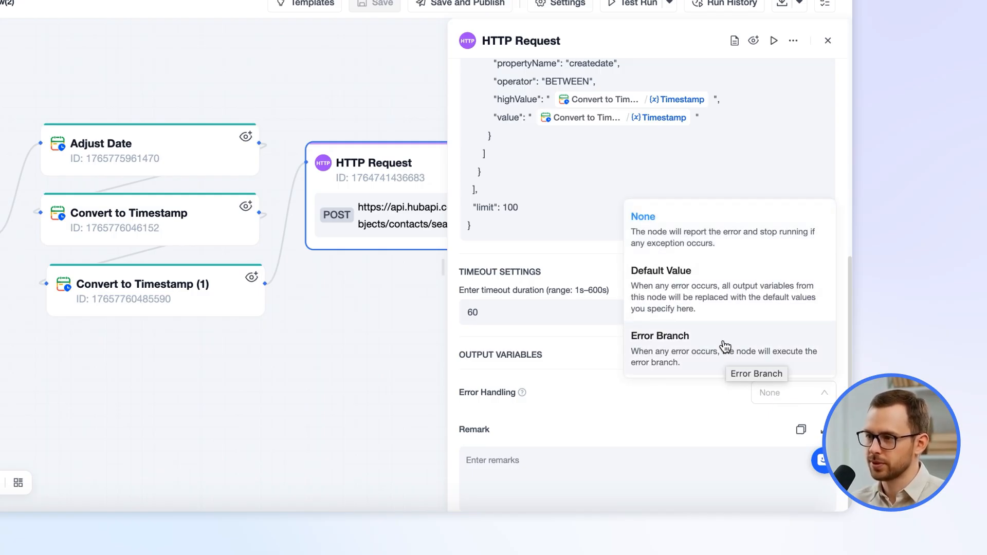
click(721, 310)
scroll(779, 359, down, 2)
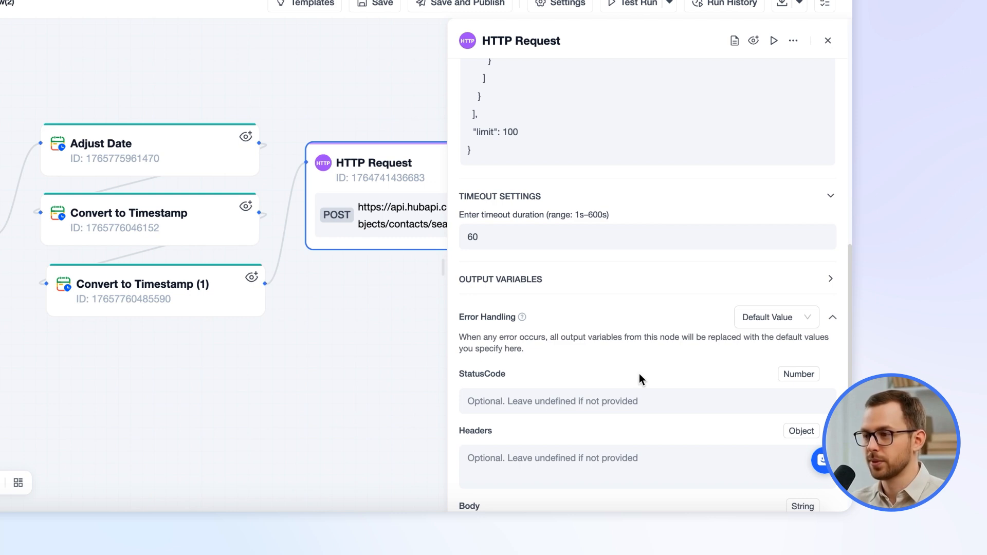
scroll(640, 379, down, 3)
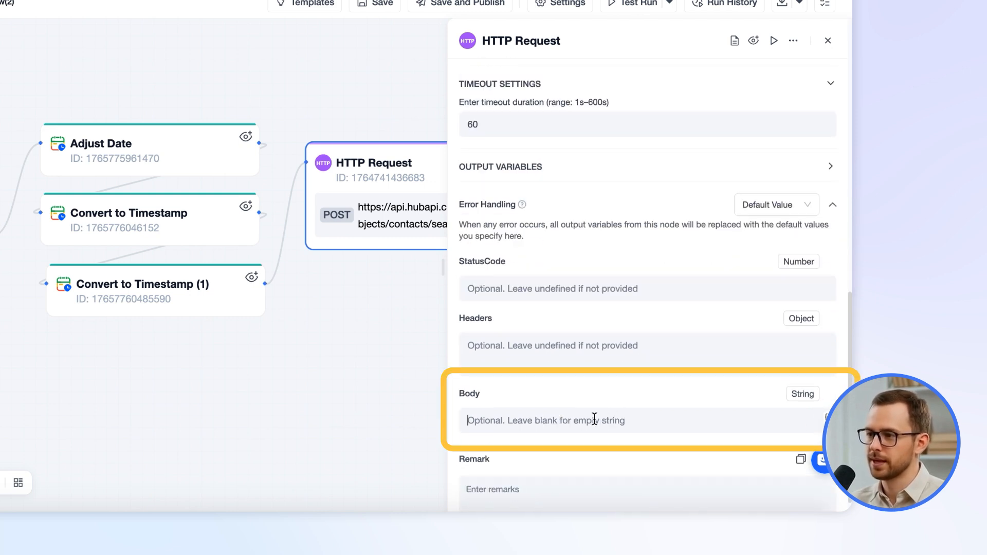
text(API Error)
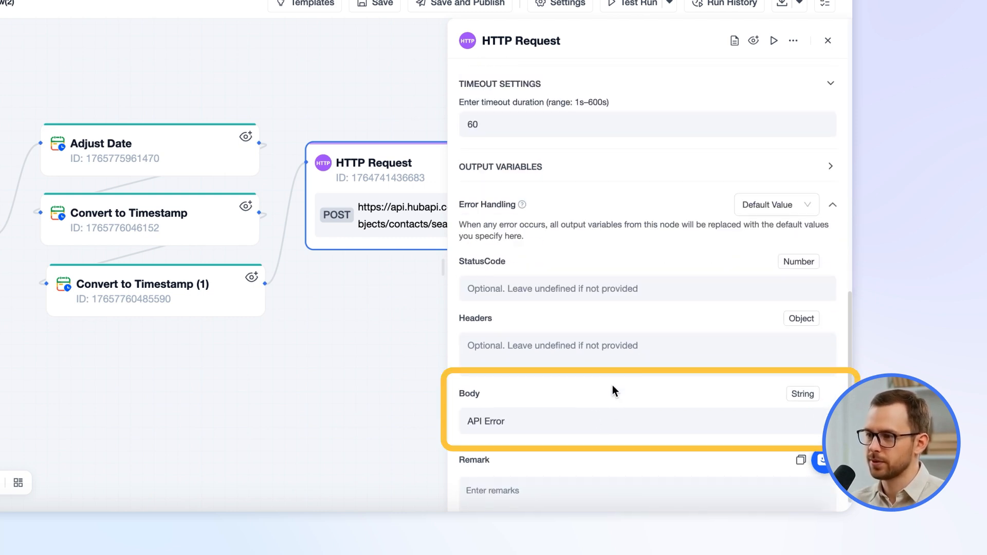
Switch the HTTP Request node's error handling to Error Branch
drag(393, 341, 157, 348)
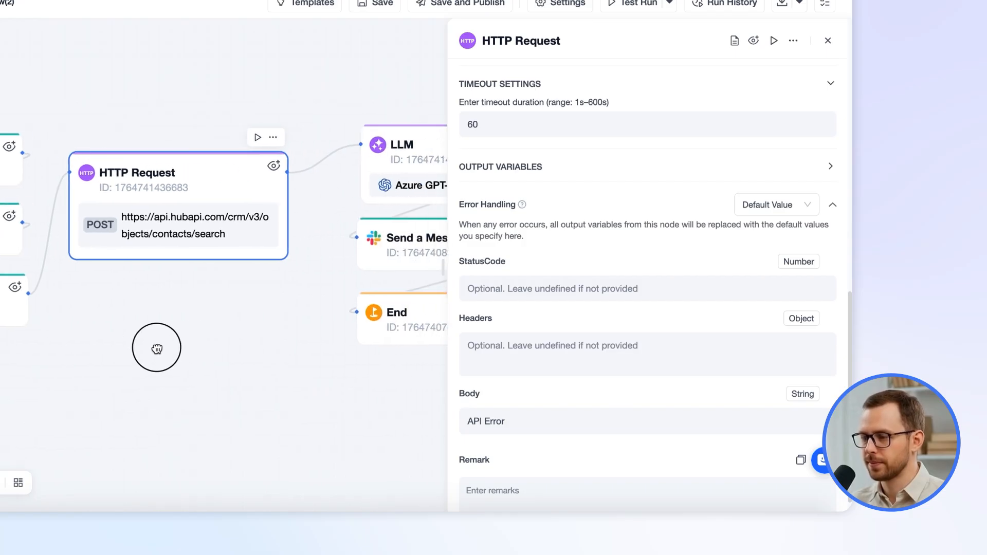
click(771, 213)
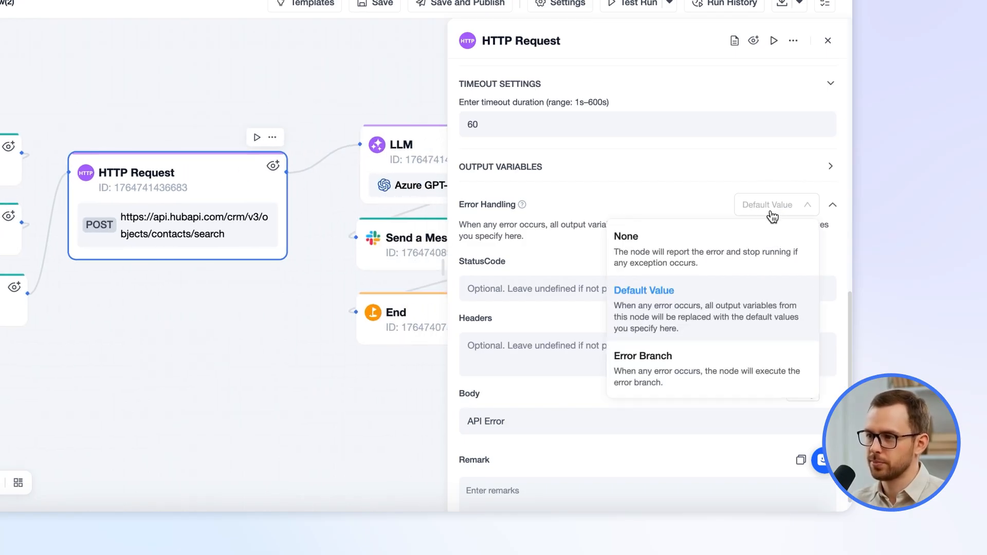
click(701, 368)
Add an End node on the HTTP Request's error branch and place it below the HTTP Request node
click(450, 317)
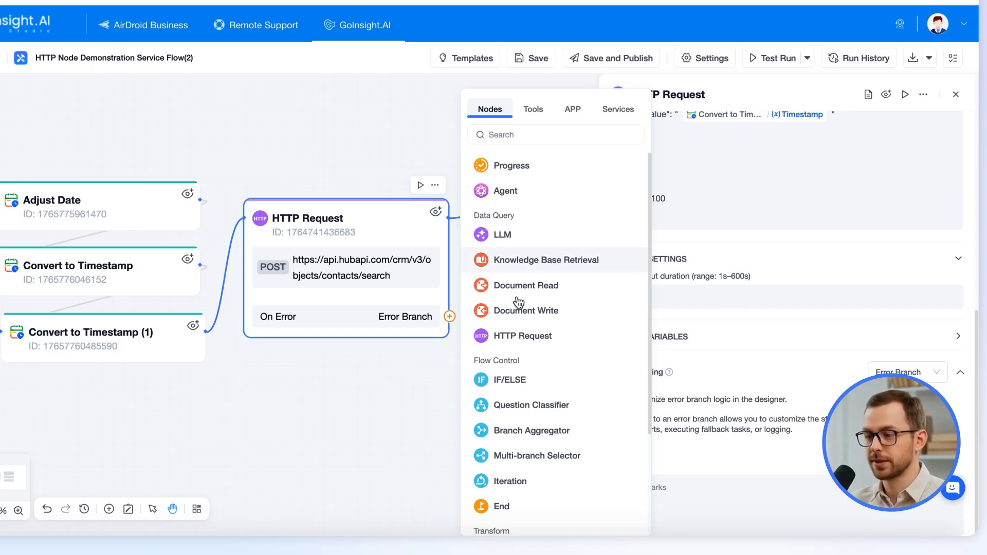
click(490, 505)
drag(504, 320, 293, 403)
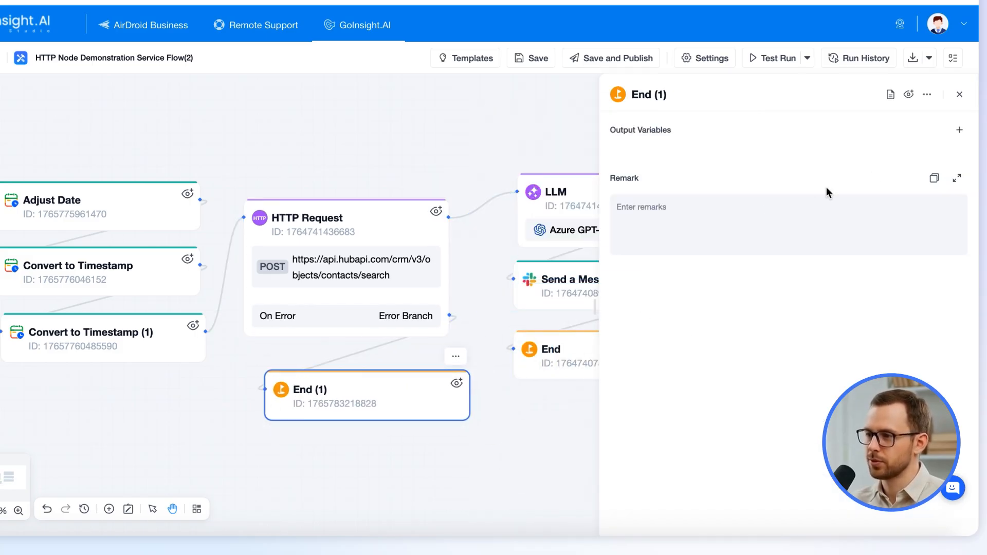
click(959, 94)
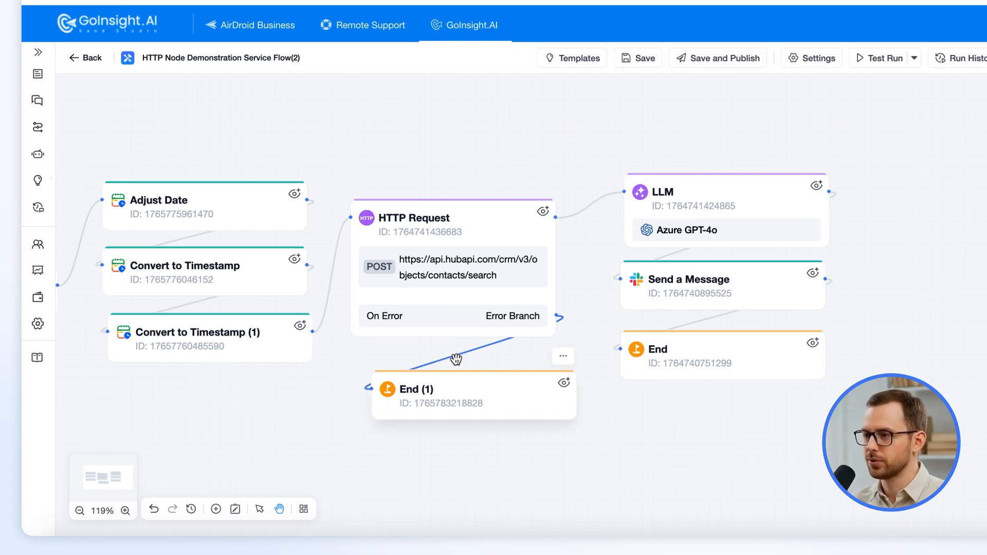
drag(637, 441, 689, 439)
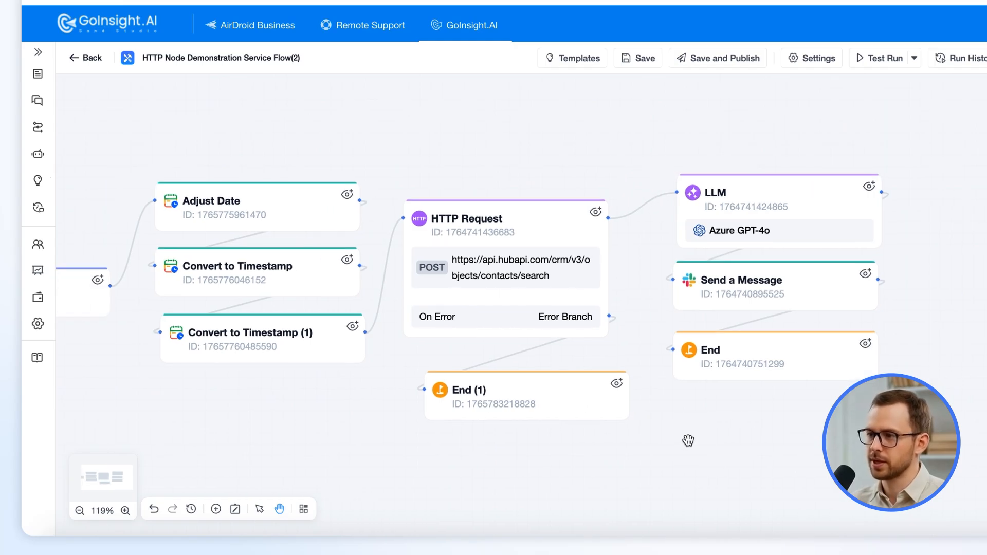